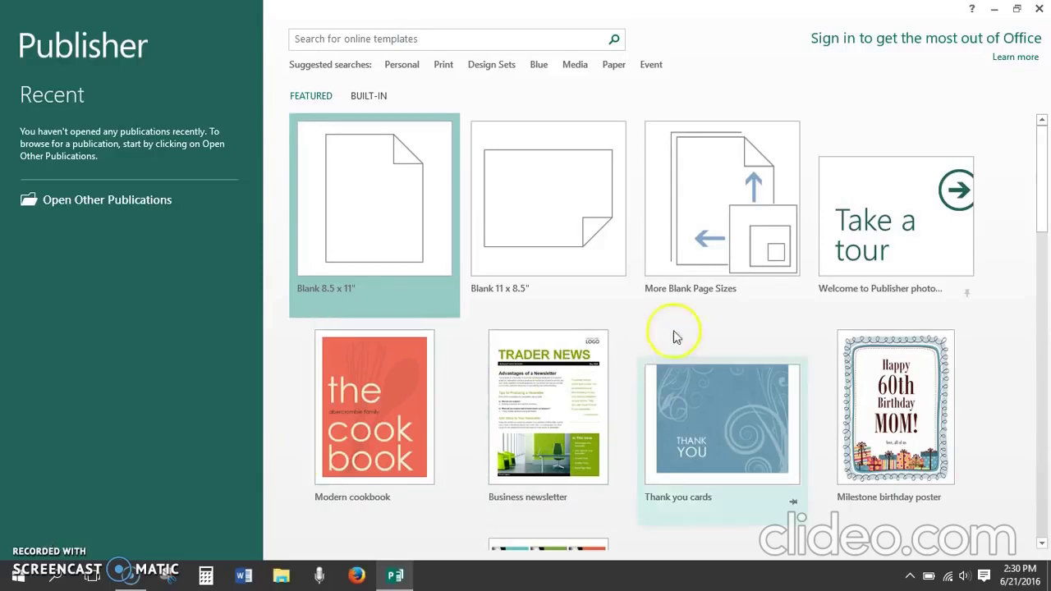
- Create a new publication from the 1/2 A4 Booklet blank page size (5.827 x 8.268") in the Booklets publication types
click(718, 220)
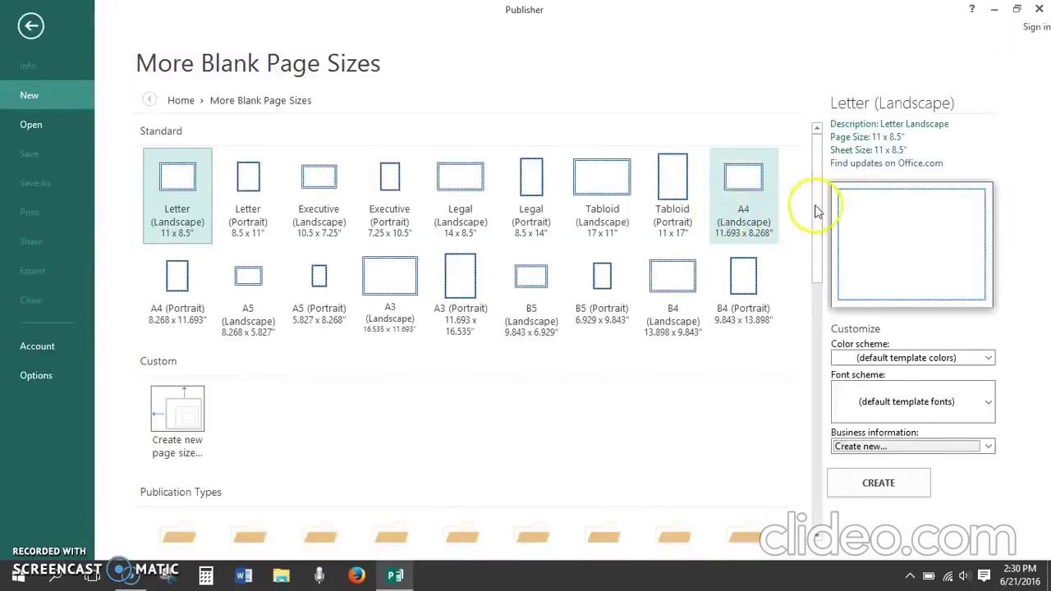
drag(816, 206, 816, 301)
click(280, 238)
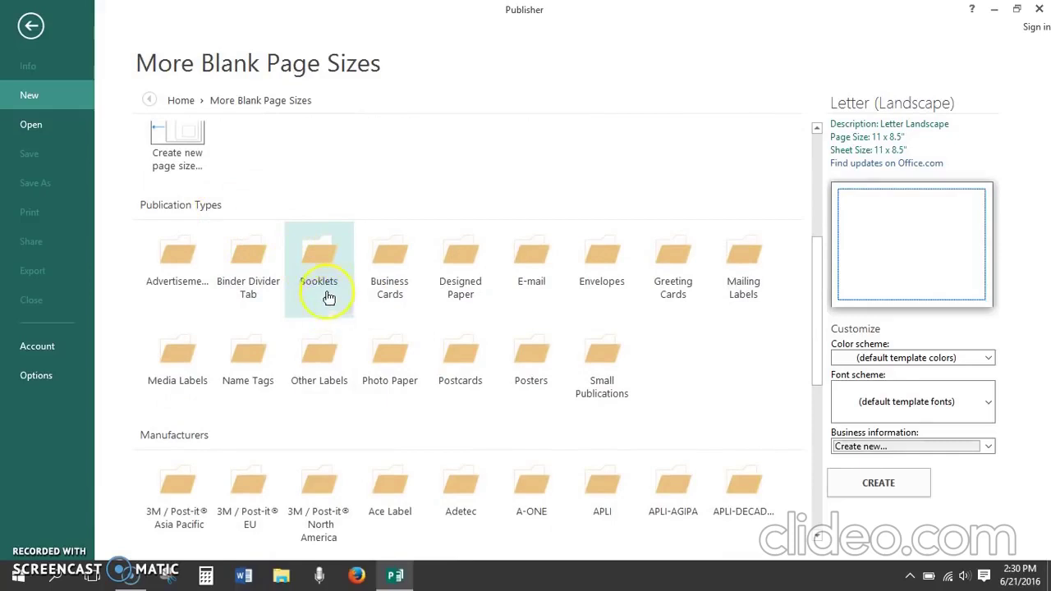
click(320, 256)
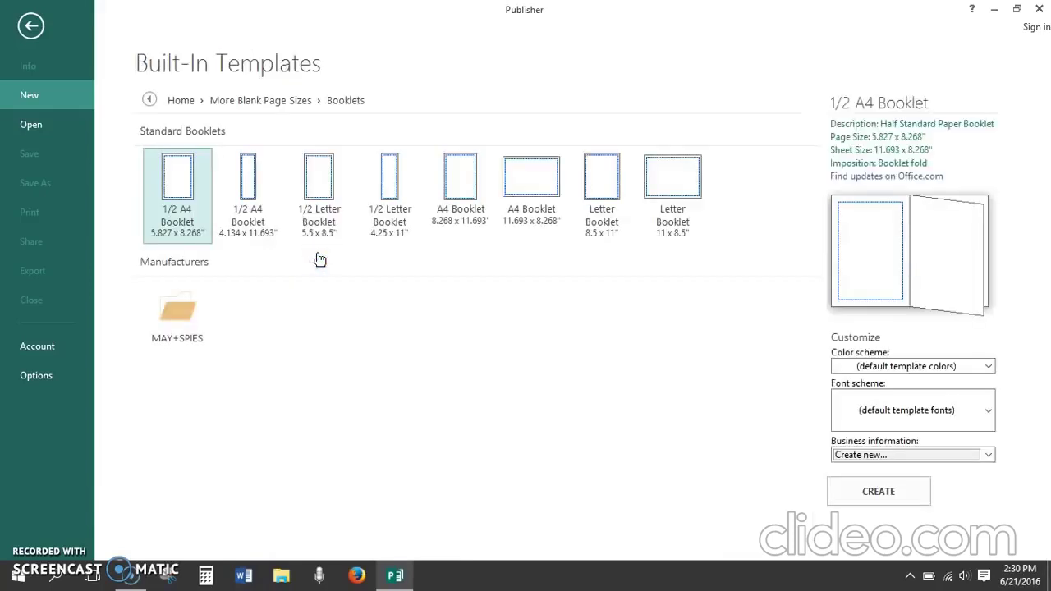
click(138, 209)
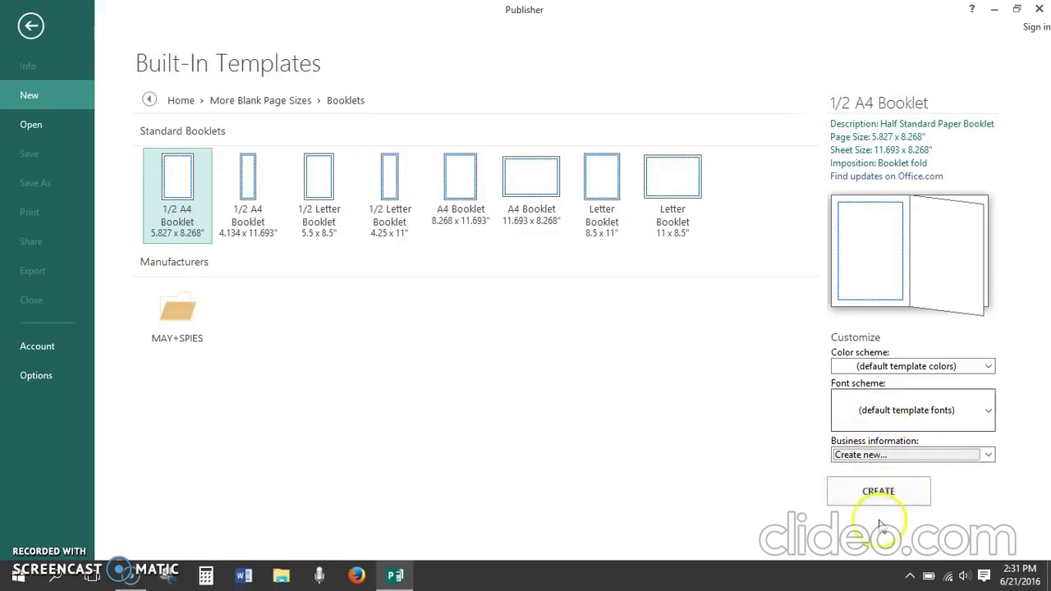
click(880, 494)
click(880, 490)
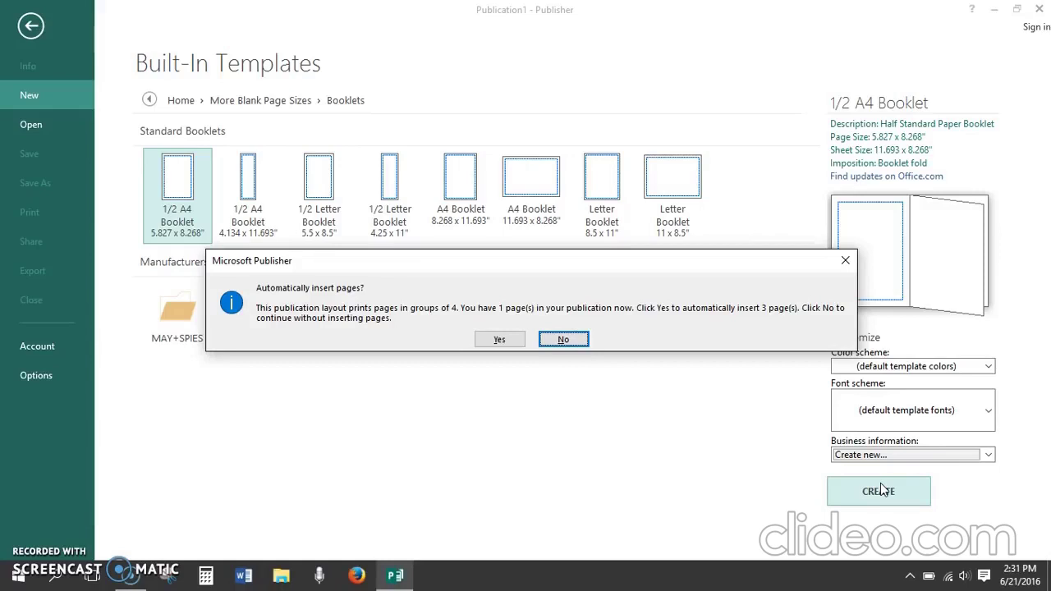
- Accept the automatic insertion of 3 pages into the new booklet
click(498, 341)
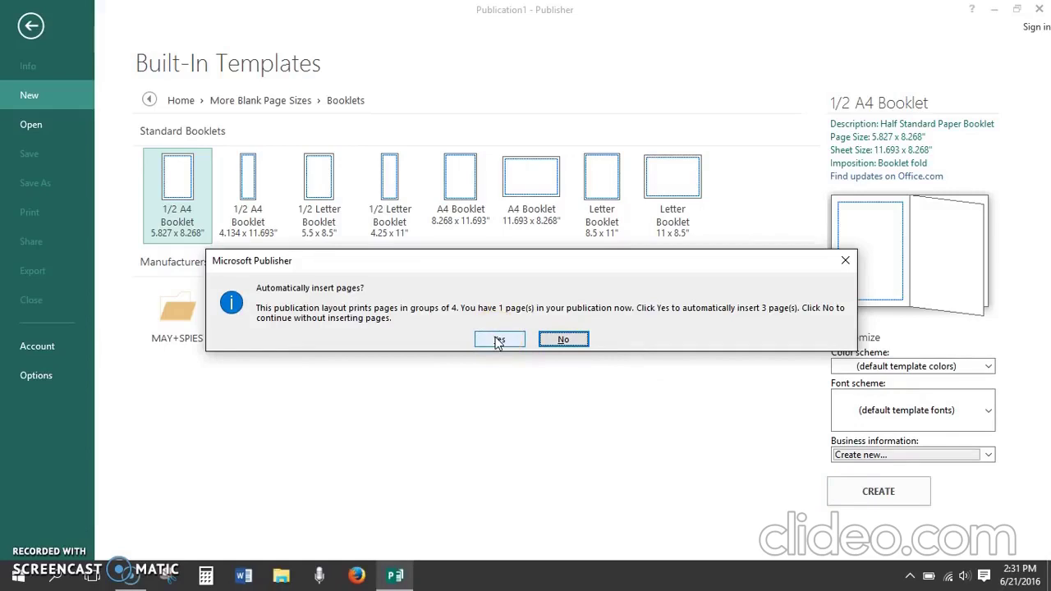
click(498, 343)
click(499, 341)
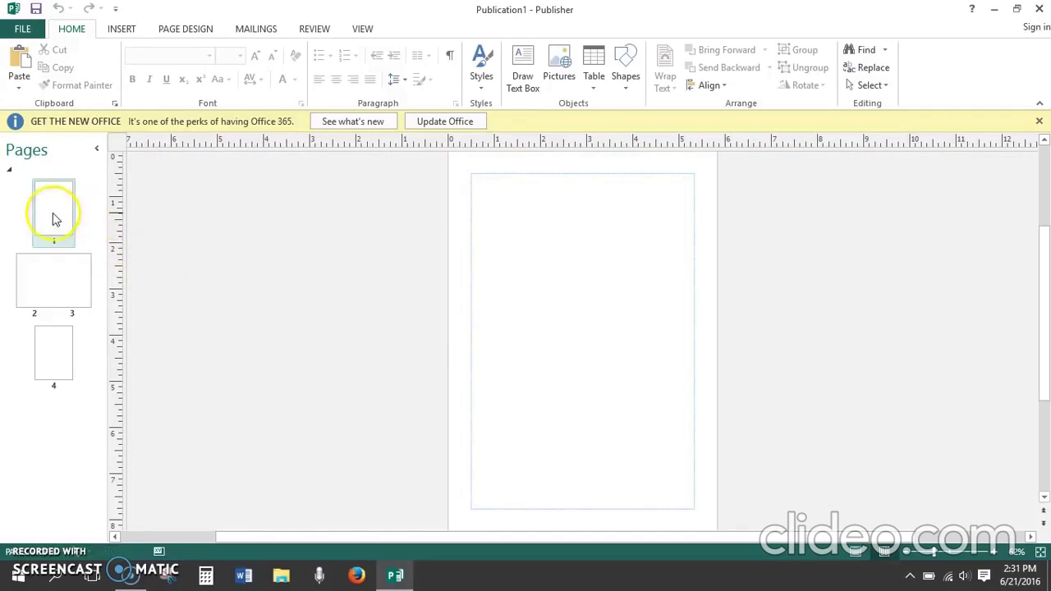
- Insert 4 blank pages after page 4 of the booklet
click(57, 281)
click(58, 281)
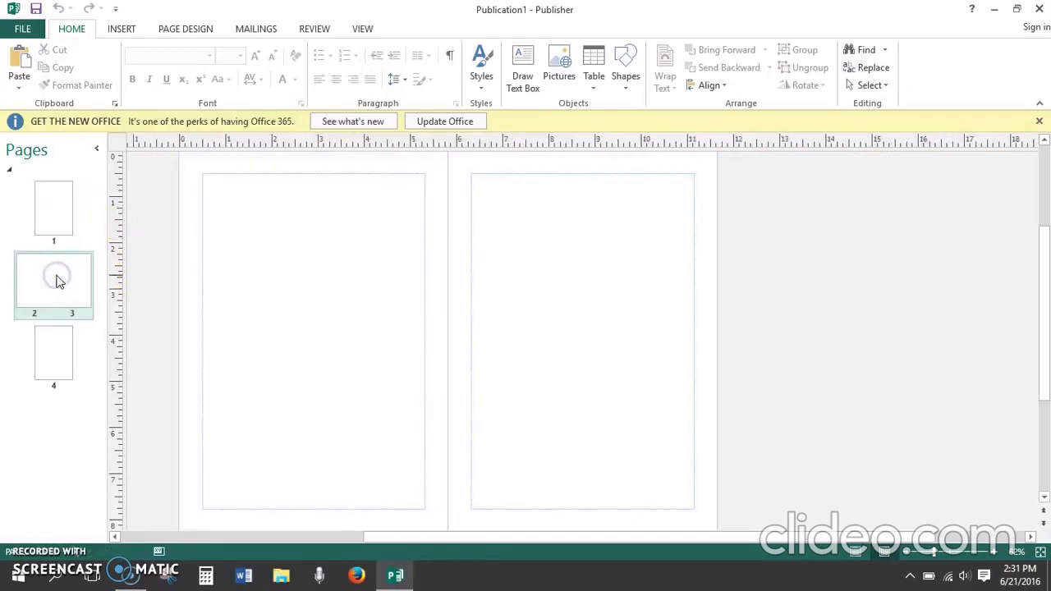
click(53, 356)
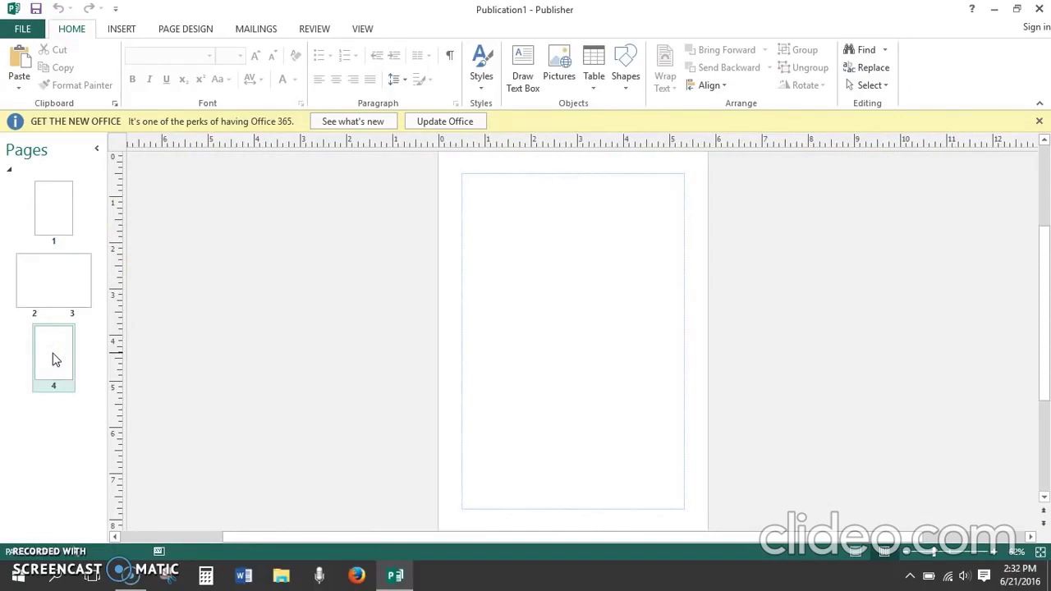
right_click(53, 358)
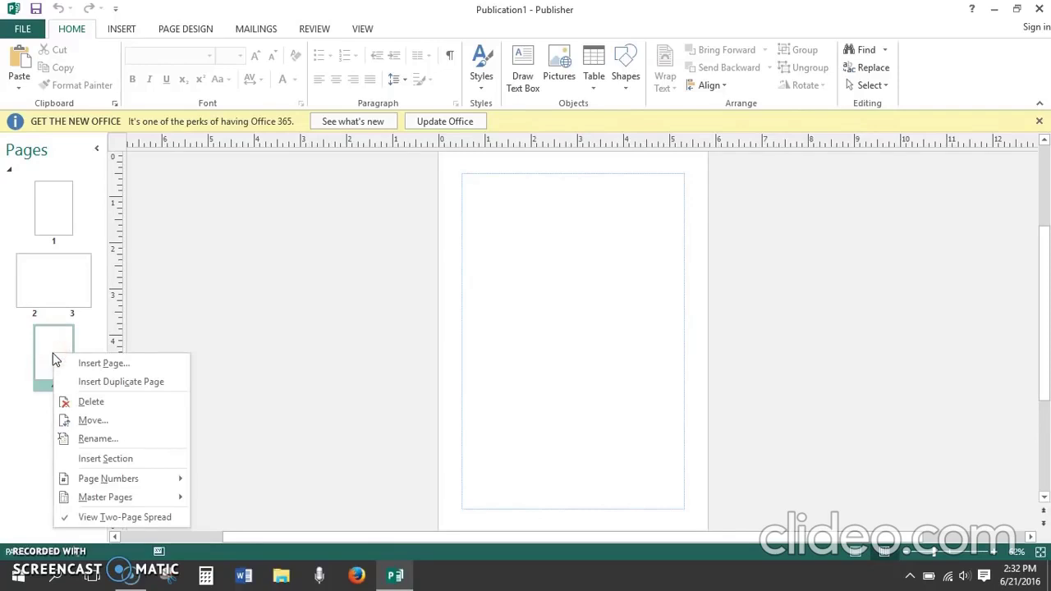
click(151, 365)
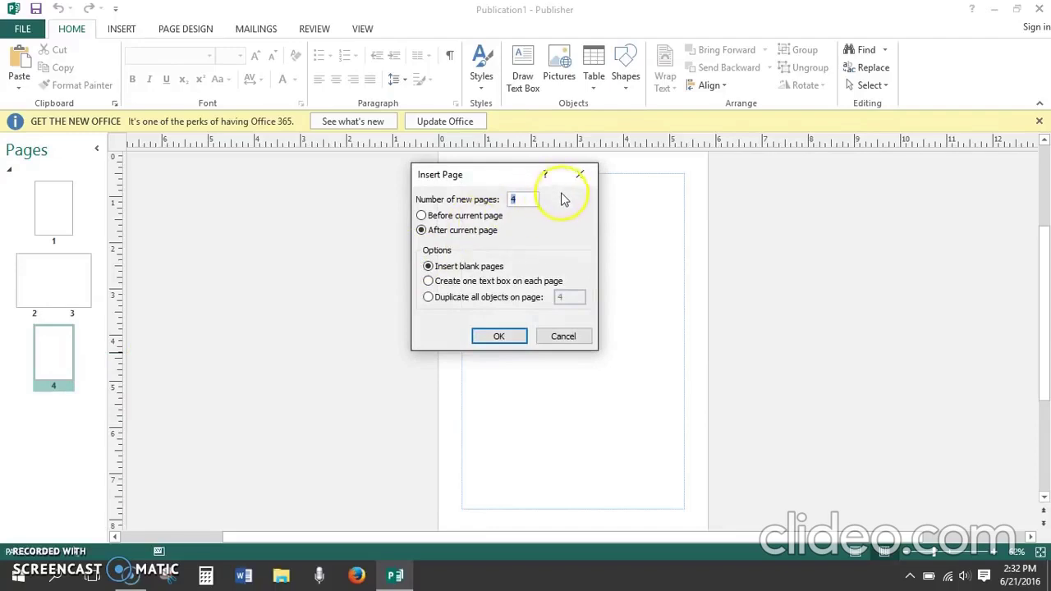
text(4)
double_click(520, 200)
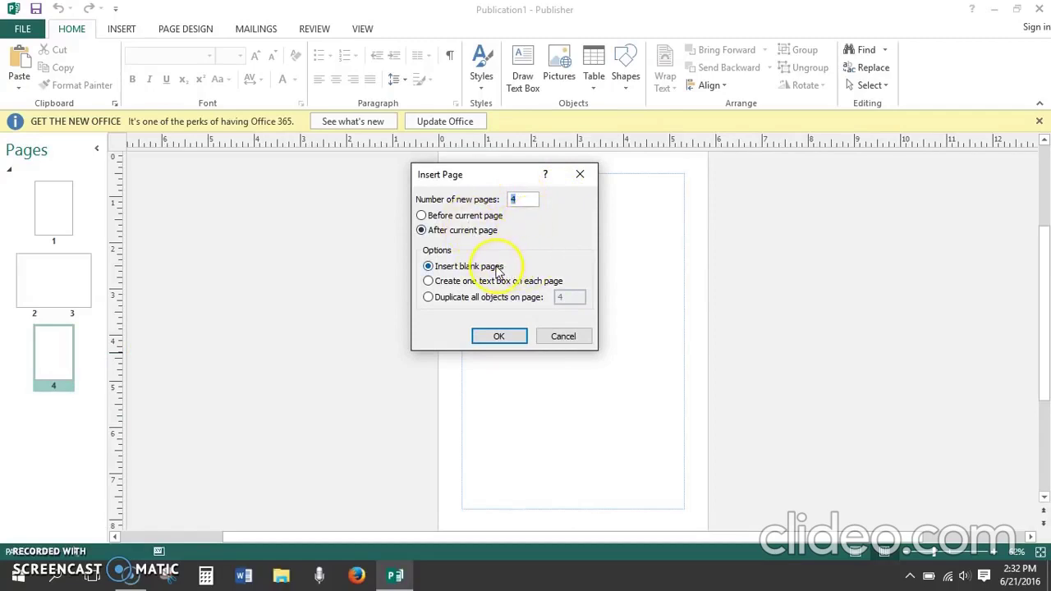
click(499, 337)
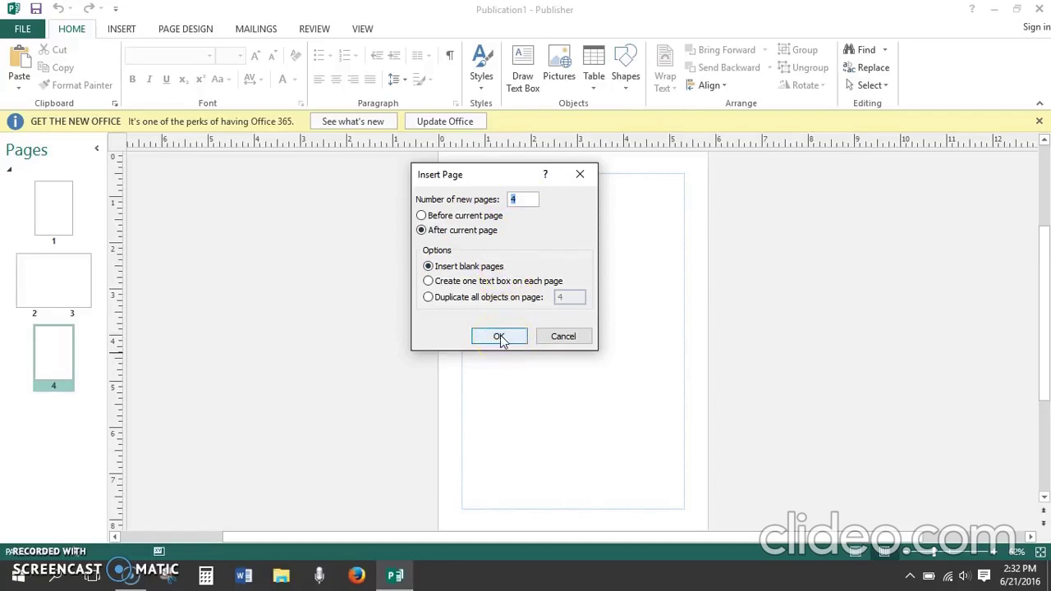
click(500, 338)
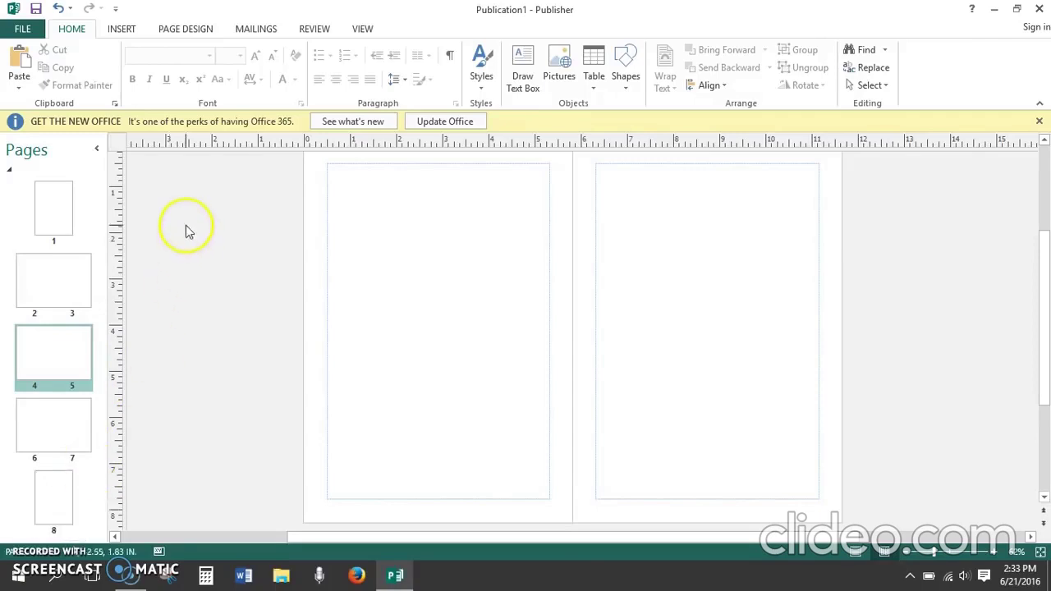
- Add page numbers at the bottom right of the booklet pages
click(122, 30)
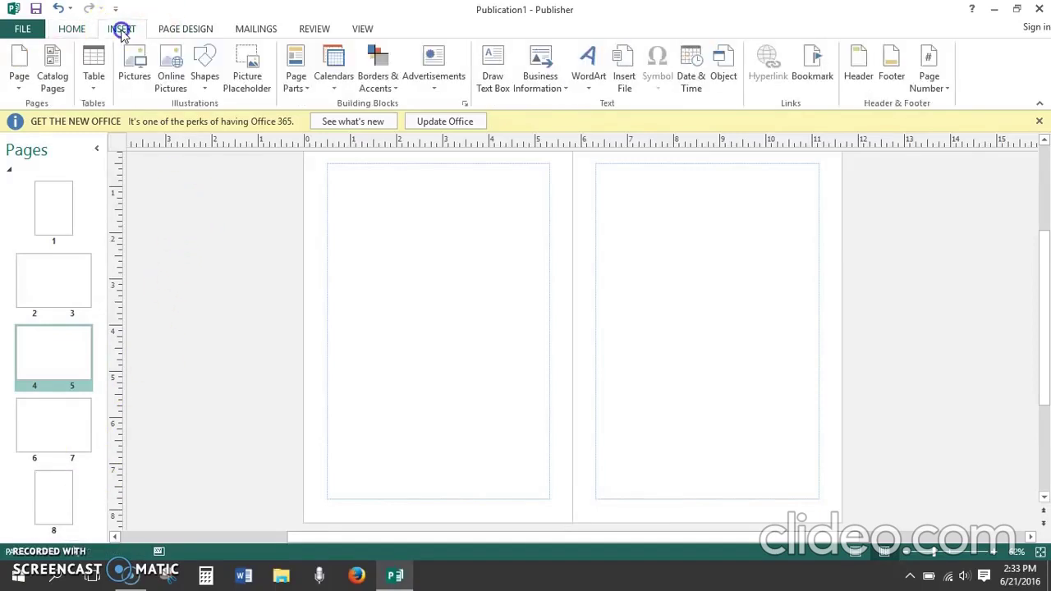
click(947, 87)
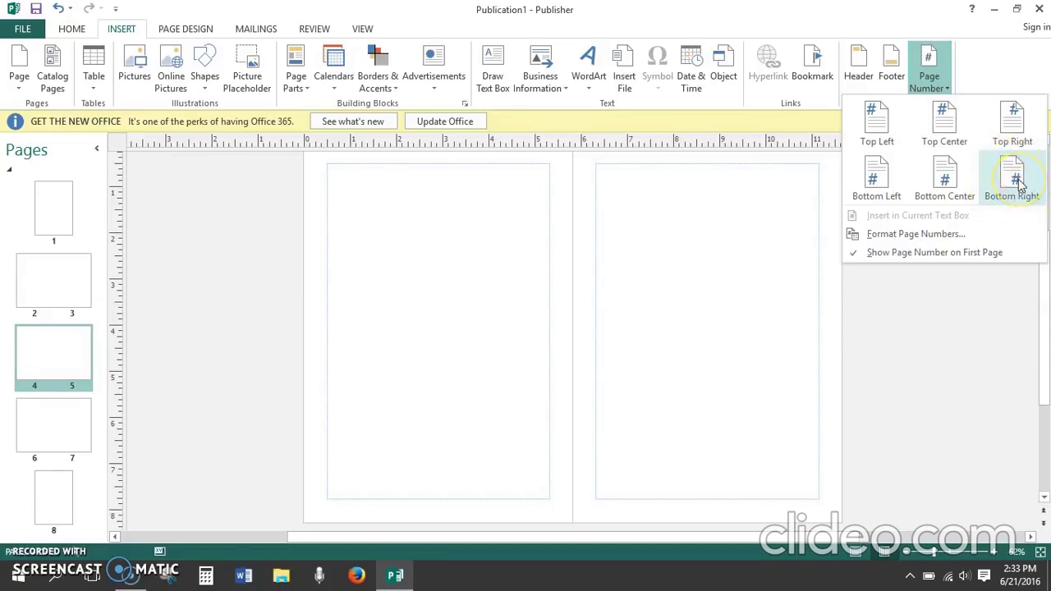
click(1017, 182)
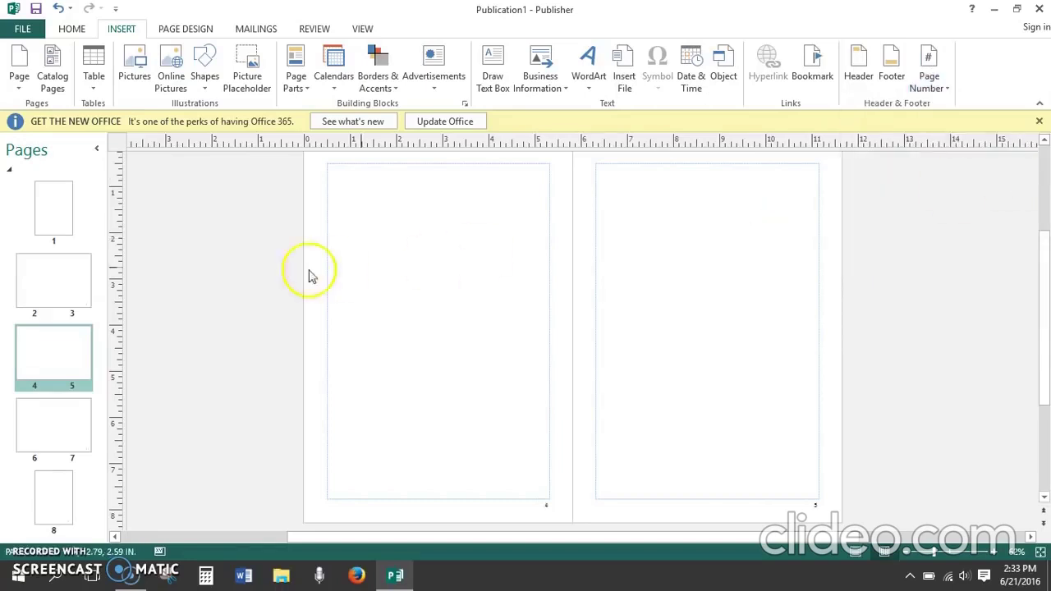
- Turn off the page number on the first page, and check the numbering on the other pages through page 8
click(57, 212)
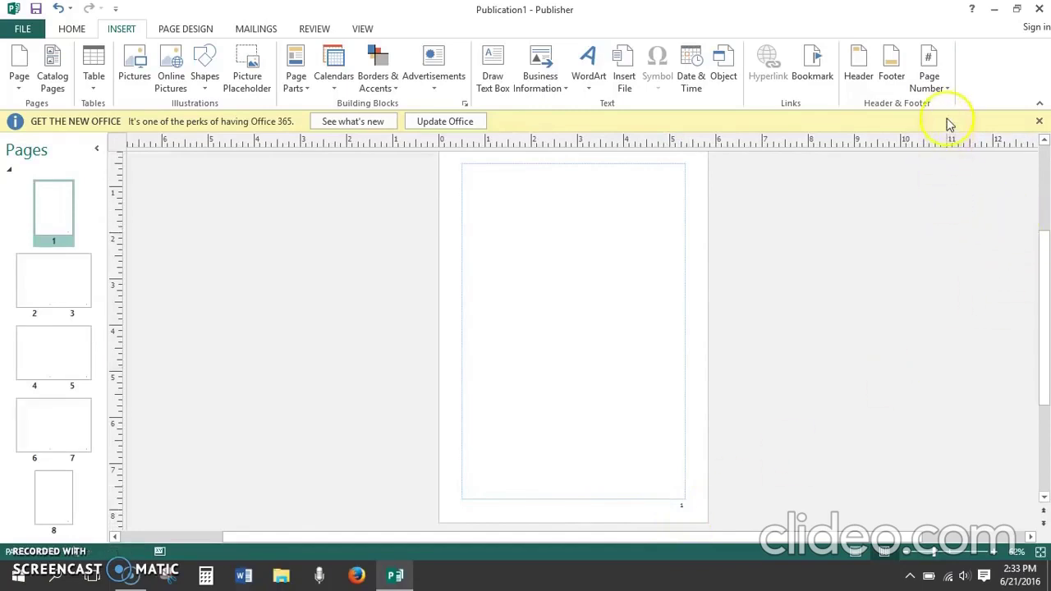
click(940, 74)
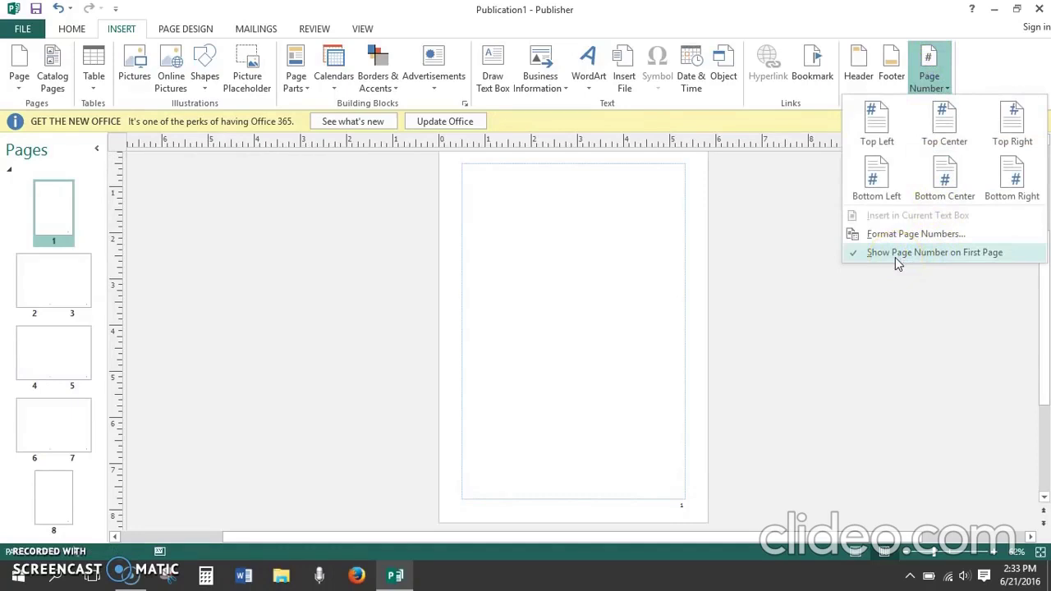
click(905, 255)
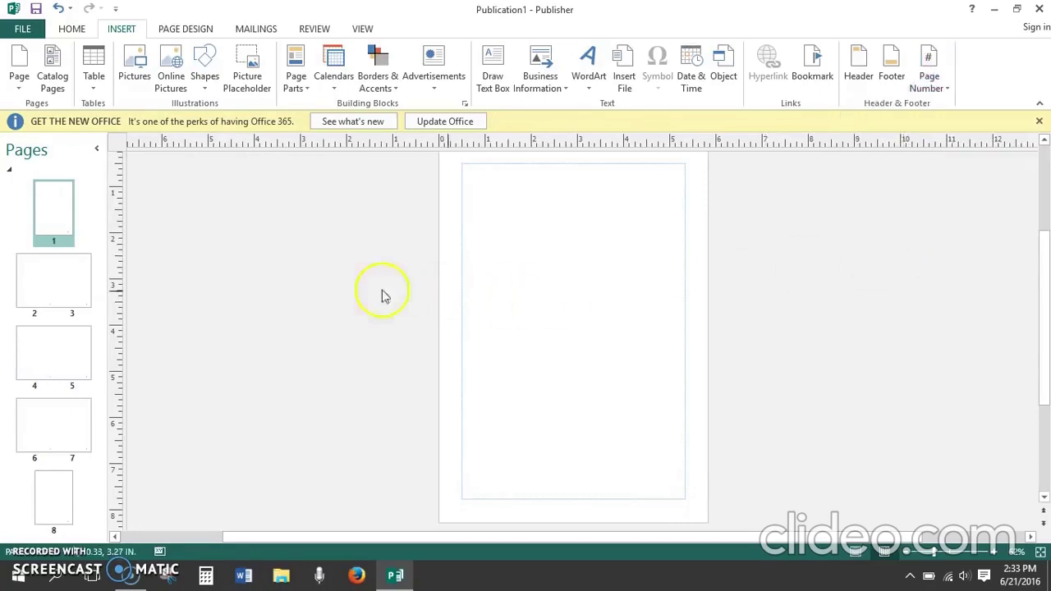
click(43, 293)
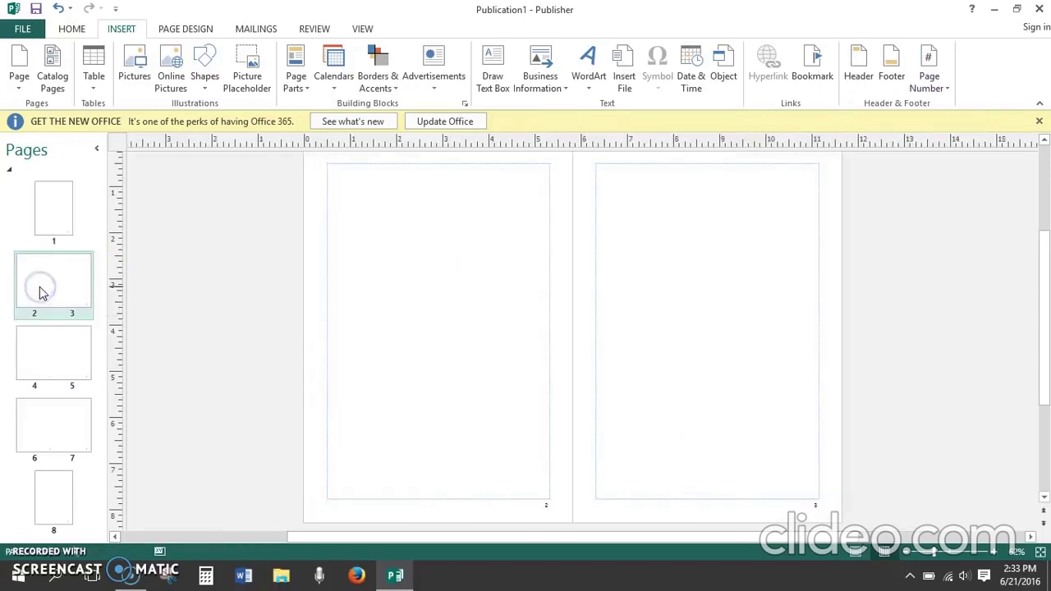
click(42, 370)
click(45, 513)
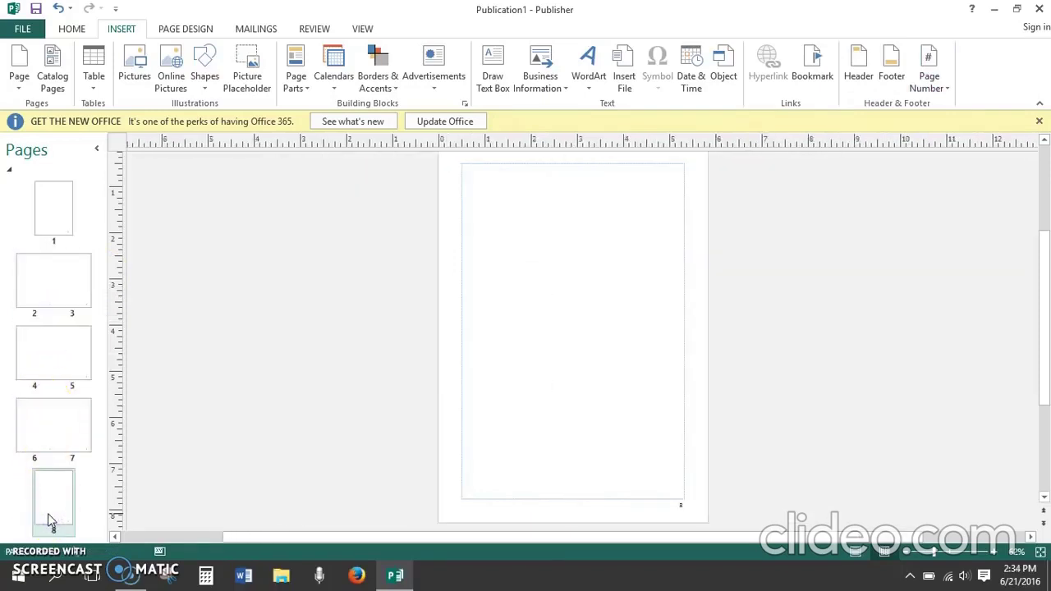
click(174, 474)
- Draw a text box about 3.2 x 2.4 in on page 8 and enter "This is a test textbox!" in it
click(71, 33)
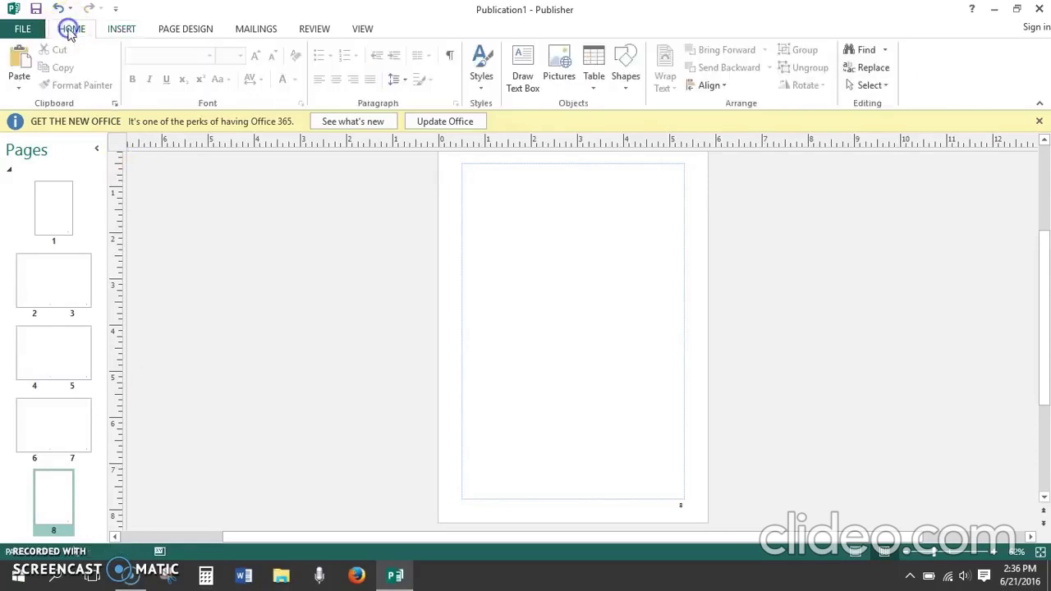
click(523, 84)
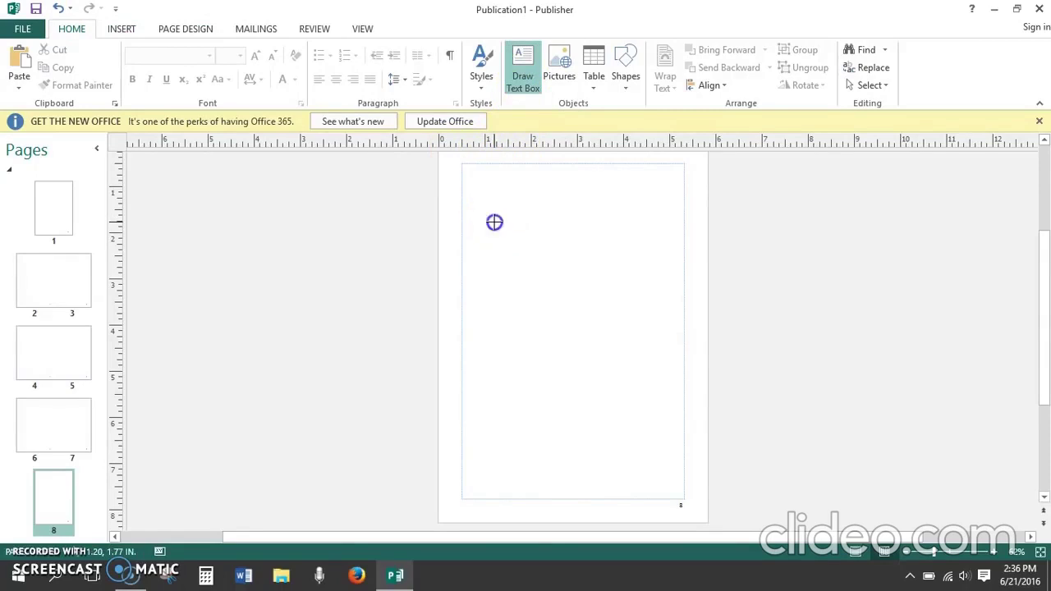
mouse_move(495, 222)
mouse_down()
mouse_move(554, 271)
mouse_move(580, 340)
mouse_move(612, 360)
mouse_move(641, 438)
mouse_move(697, 317)
mouse_move(714, 387)
mouse_move(575, 233)
mouse_move(603, 327)
mouse_move(645, 334)
mouse_up()
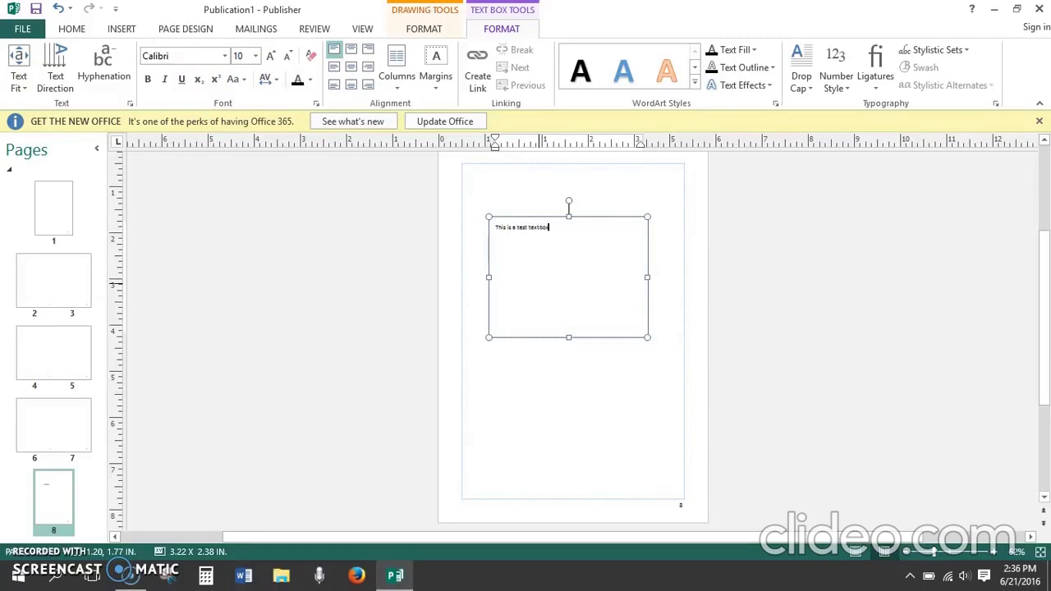
click(539, 282)
- Change the font of the whole text box sentence to Times New Roman
drag(558, 228, 474, 222)
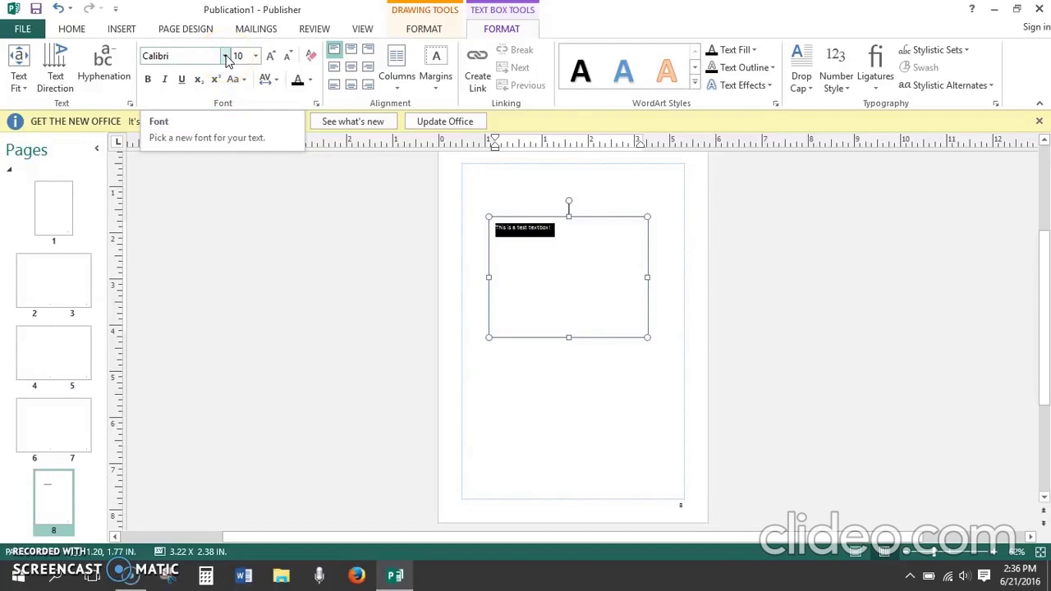
click(226, 60)
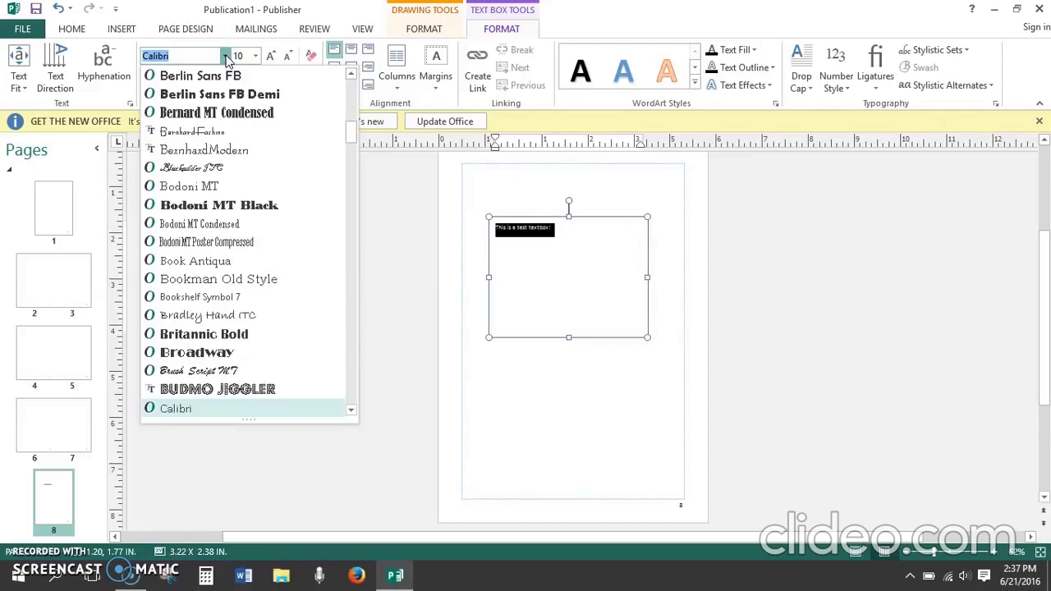
click(350, 131)
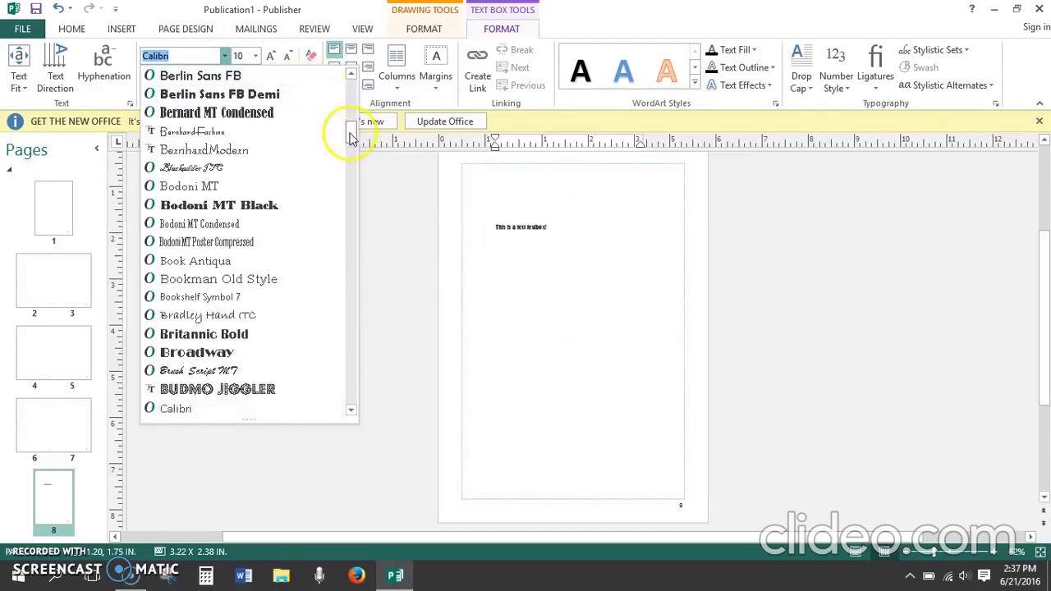
drag(350, 131, 348, 378)
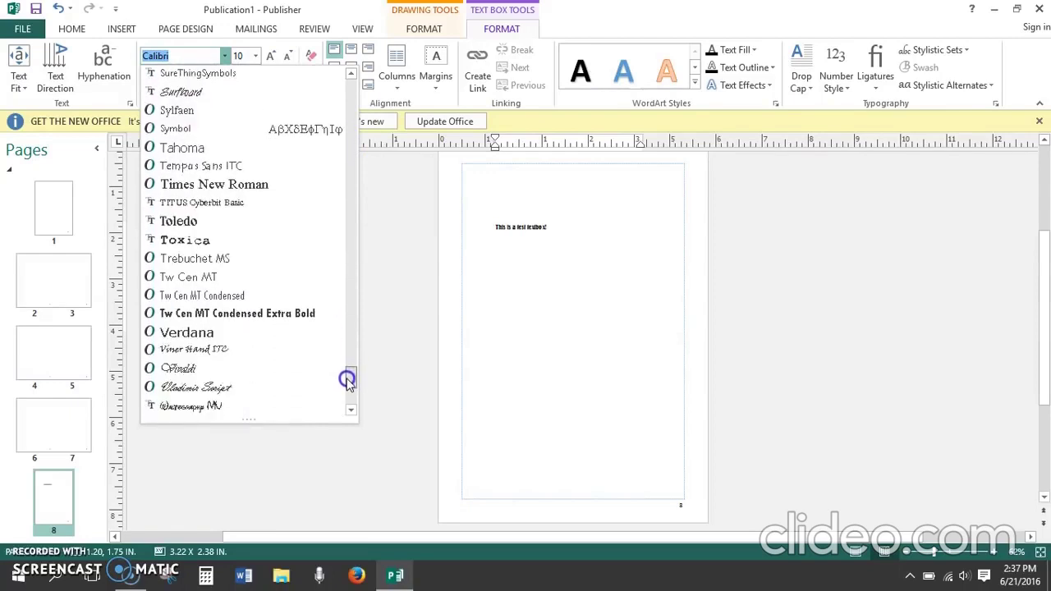
click(249, 184)
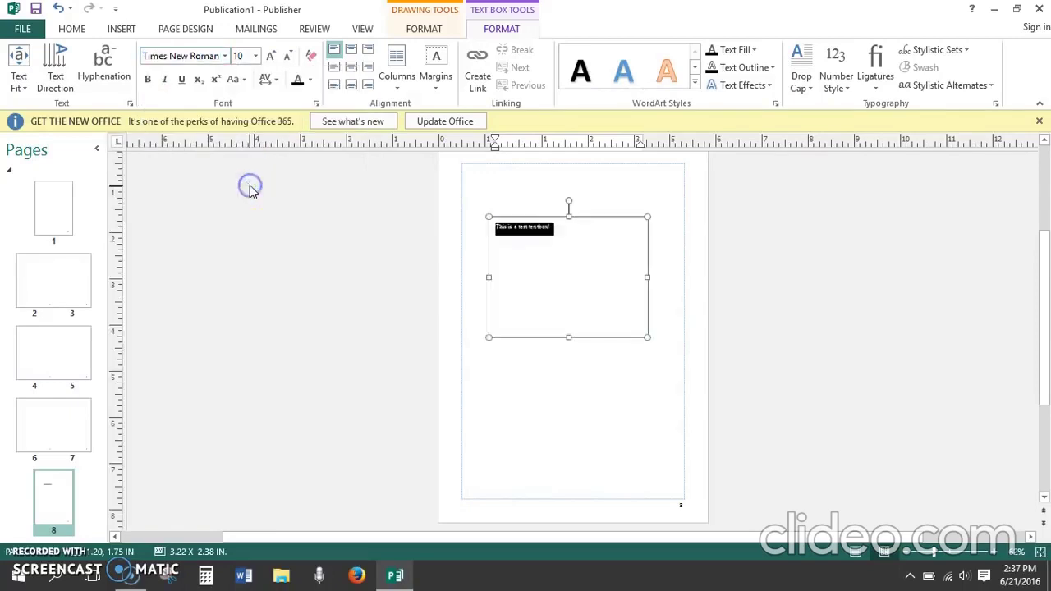
- Set the text box sentence's font size to 12 and place the cursor at the end of the text
click(256, 56)
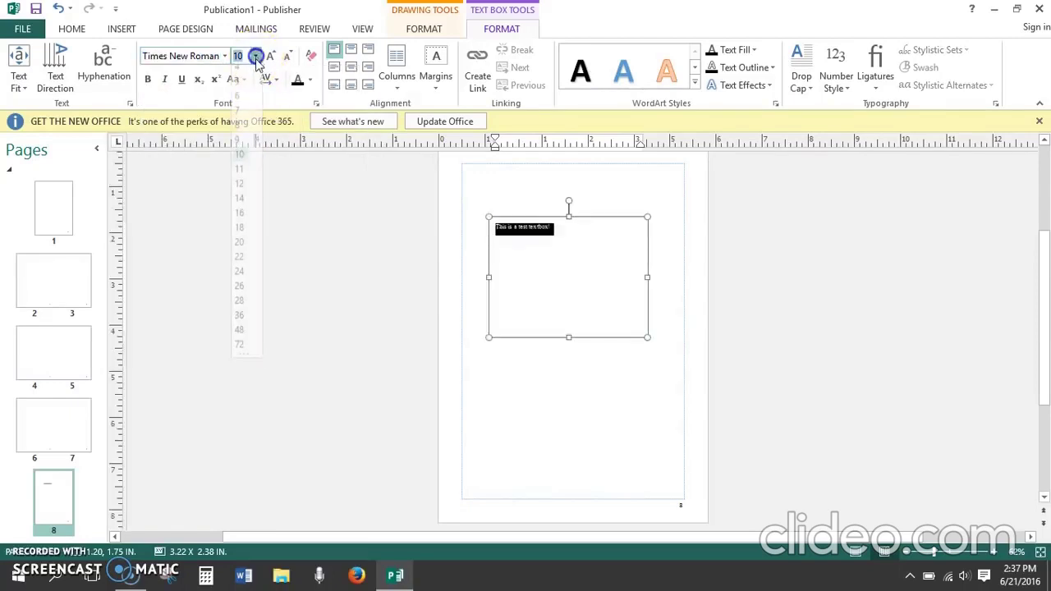
click(243, 191)
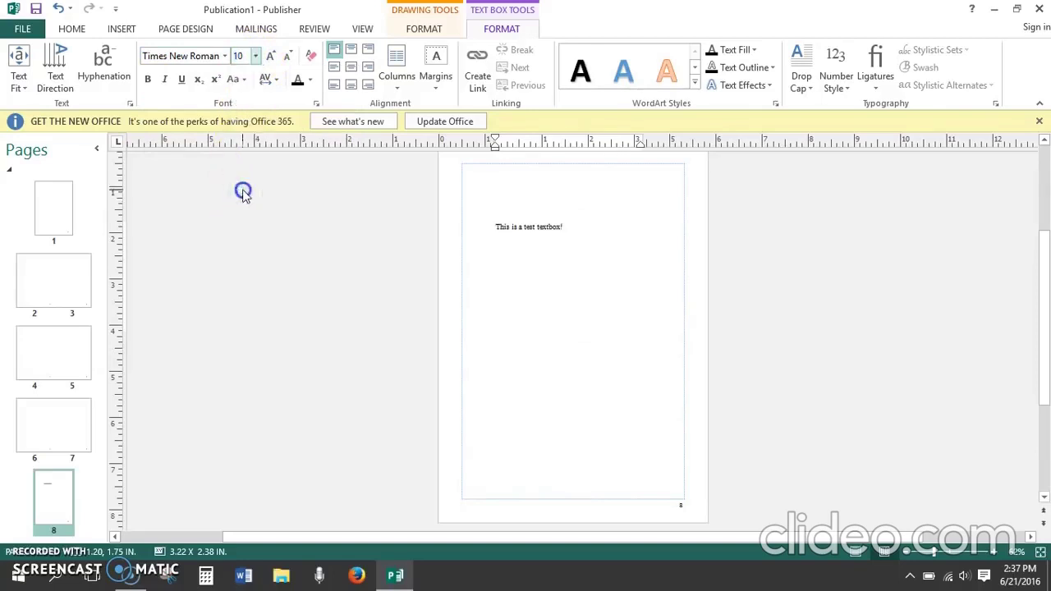
click(243, 196)
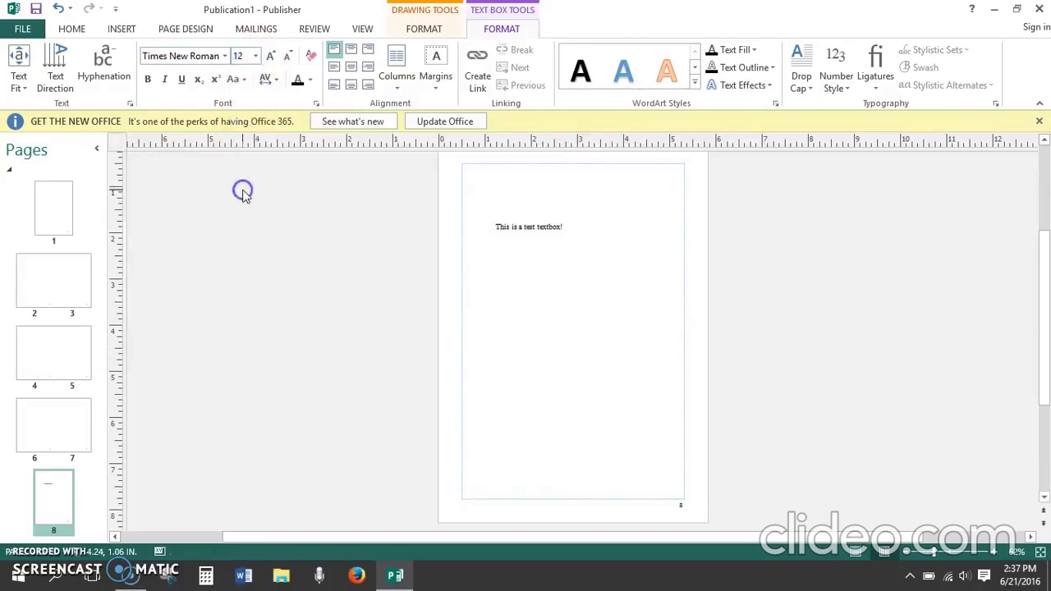
click(565, 234)
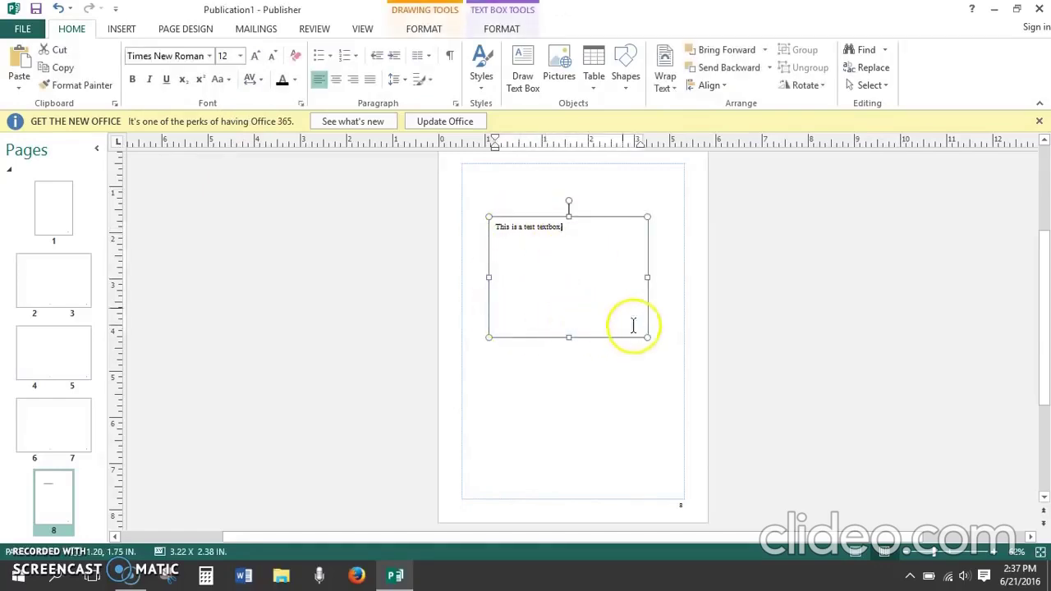
key(BackSpace)
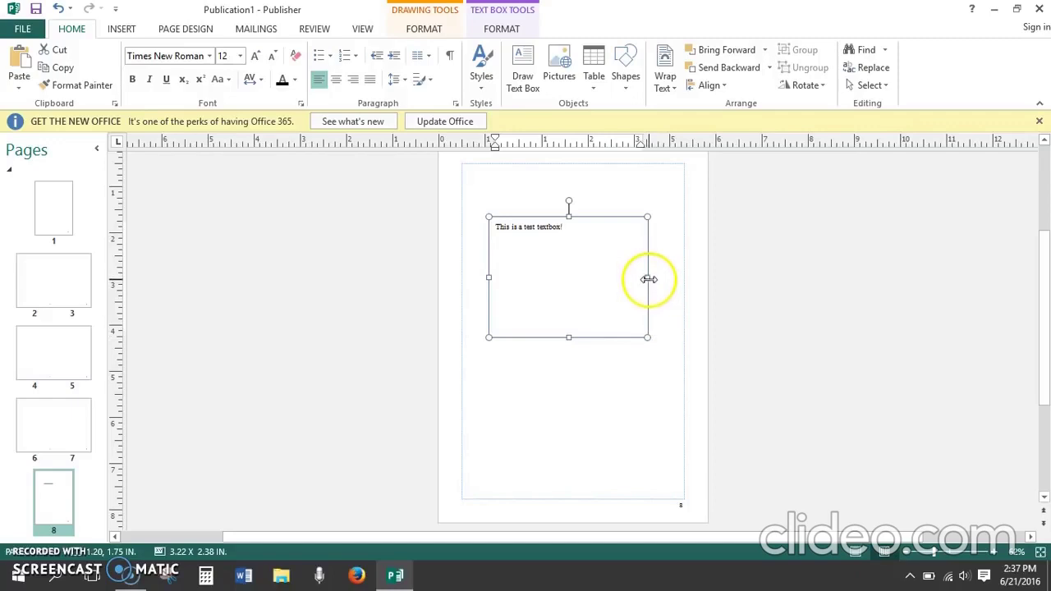
- Resize the page 8 text box to about 4.83 x 0.33 in and centre its sentence
drag(647, 337, 690, 242)
drag(490, 237, 457, 240)
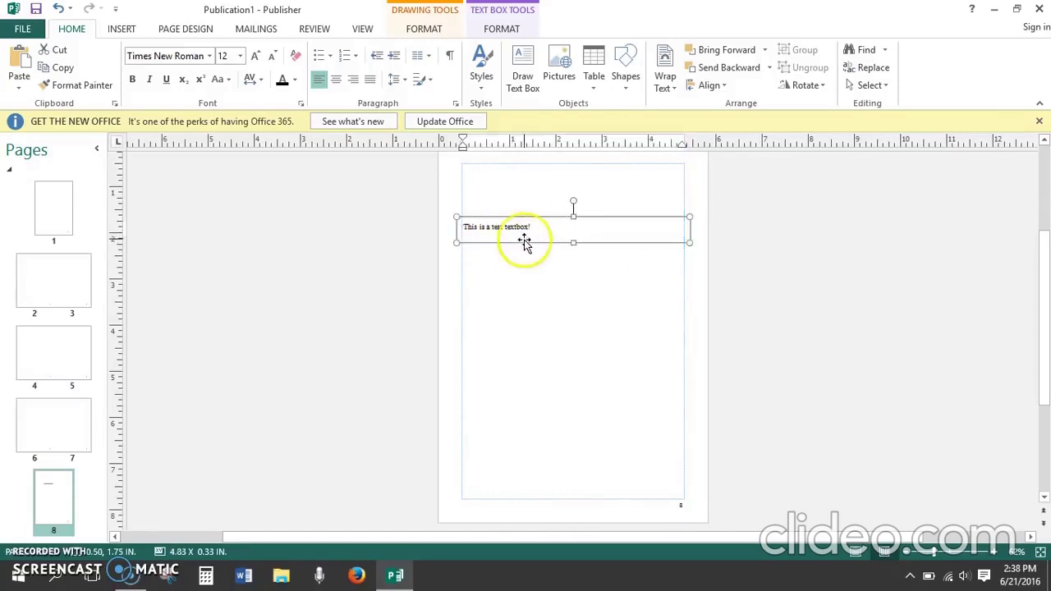
click(336, 82)
click(574, 227)
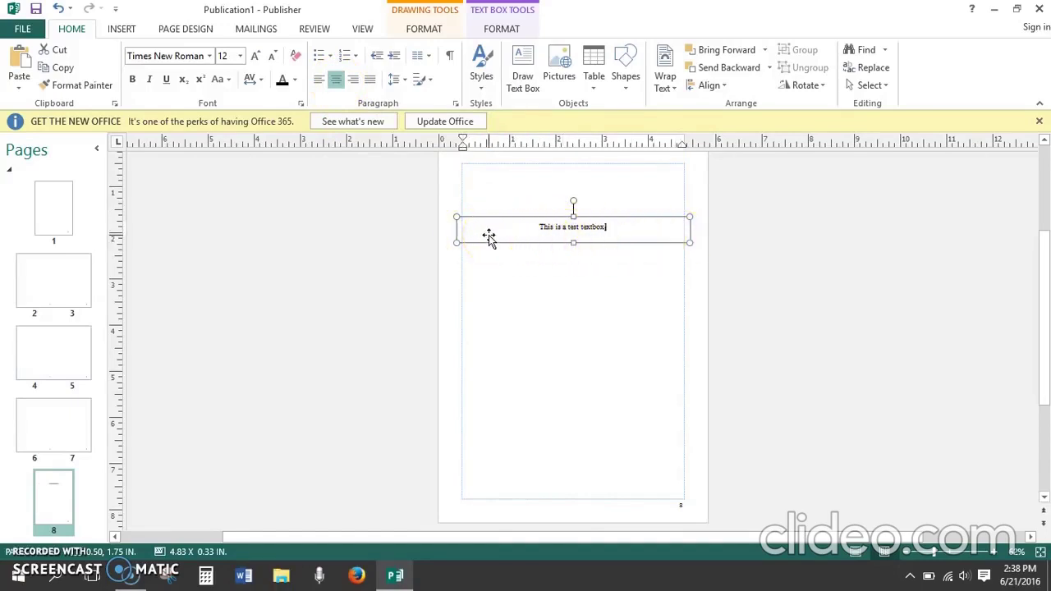
key(Home)
click(541, 272)
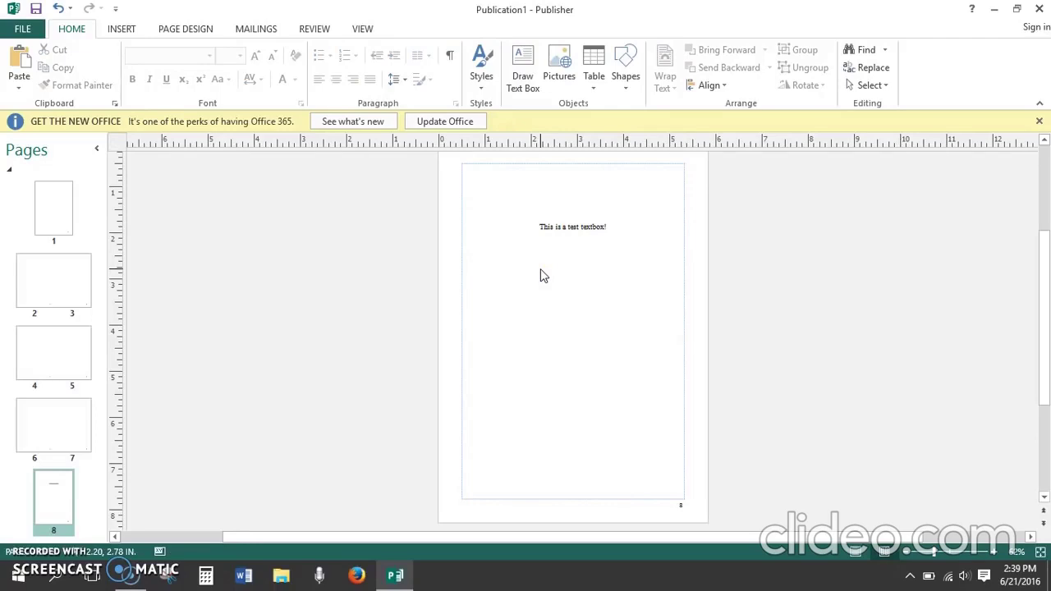
- Give the "This is a test textbox!" text box a blue outline from the standard colors
click(545, 227)
click(545, 227)
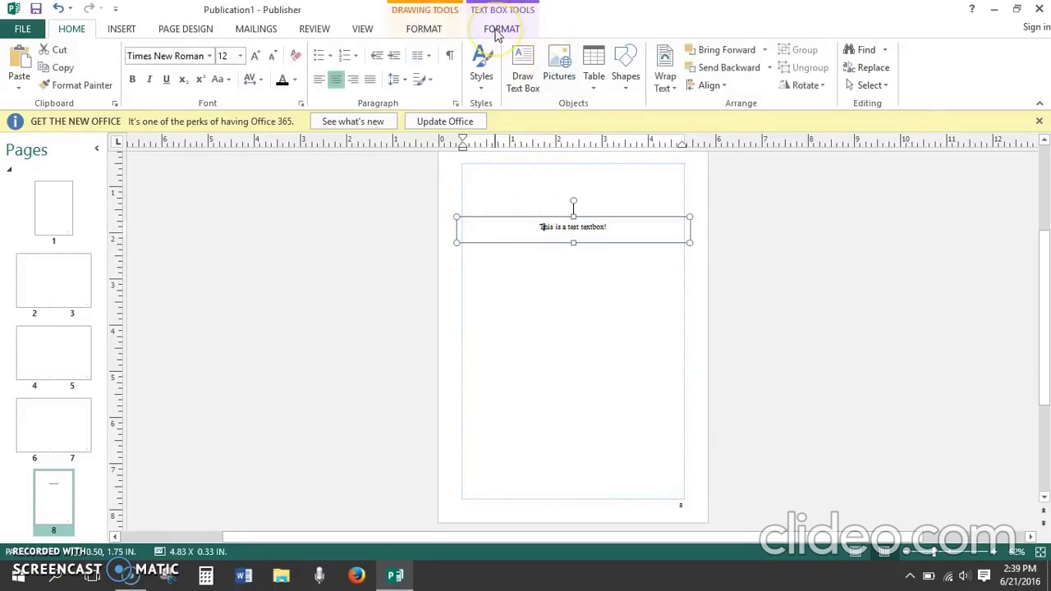
click(497, 29)
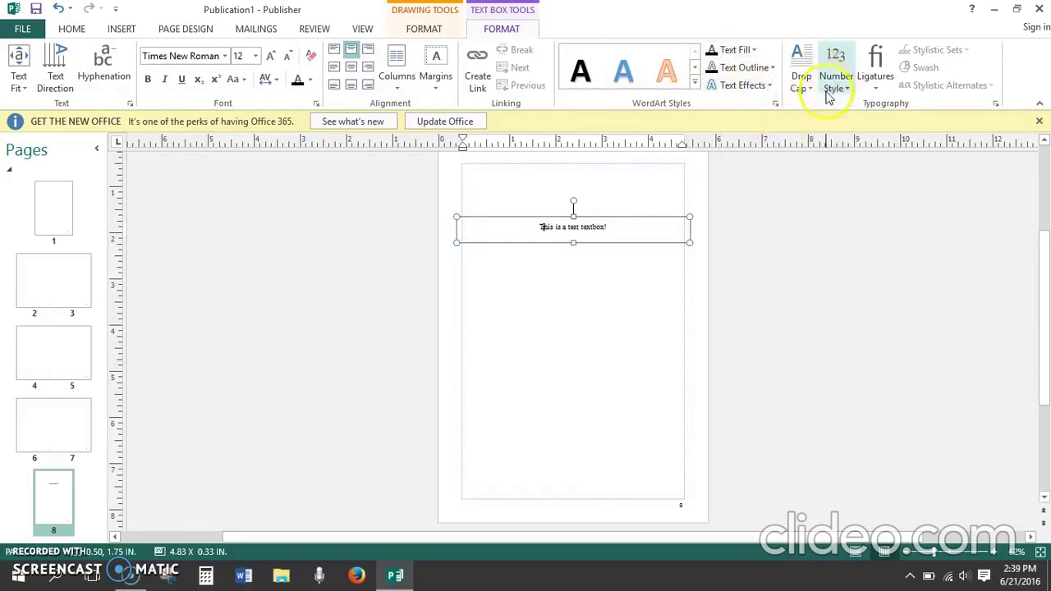
click(424, 33)
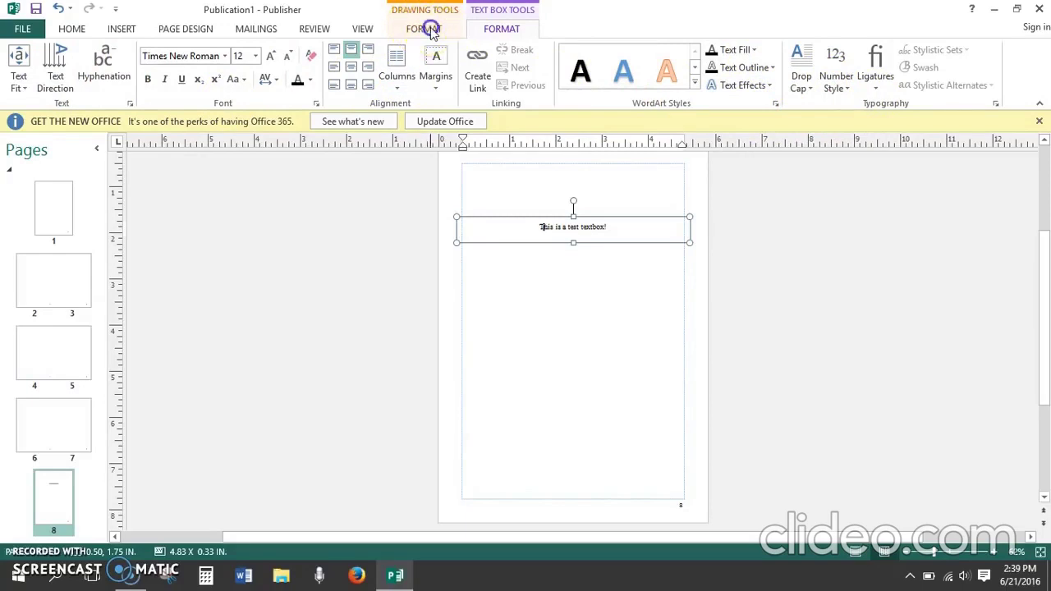
click(427, 31)
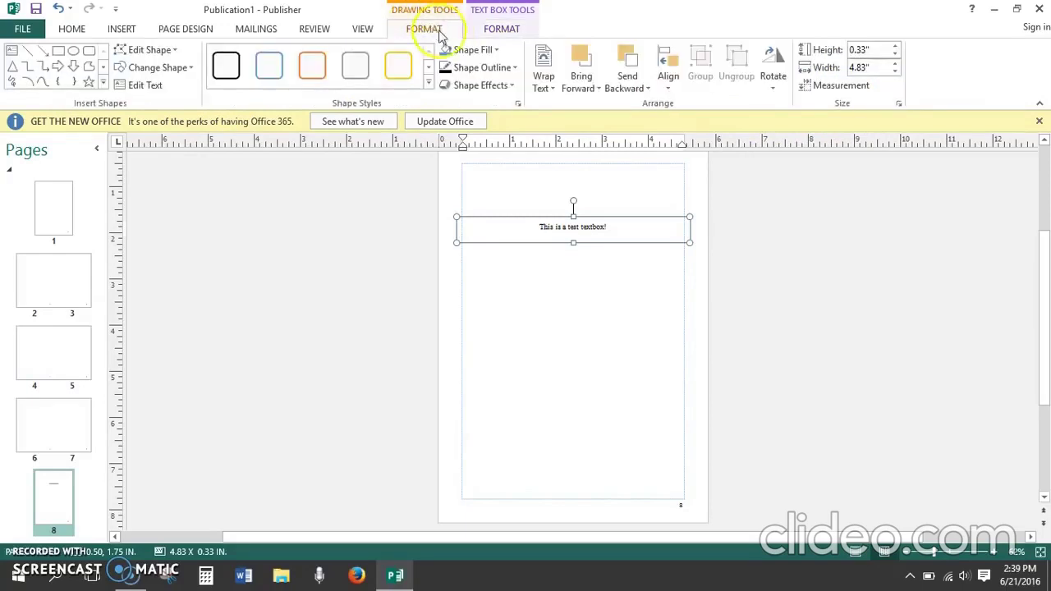
click(477, 51)
click(477, 51)
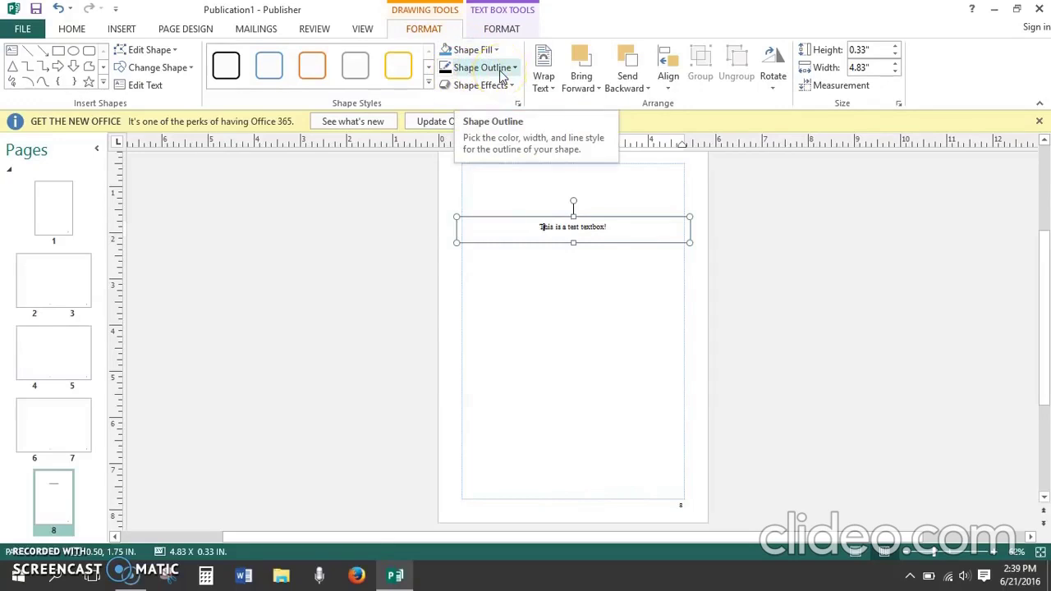
click(503, 72)
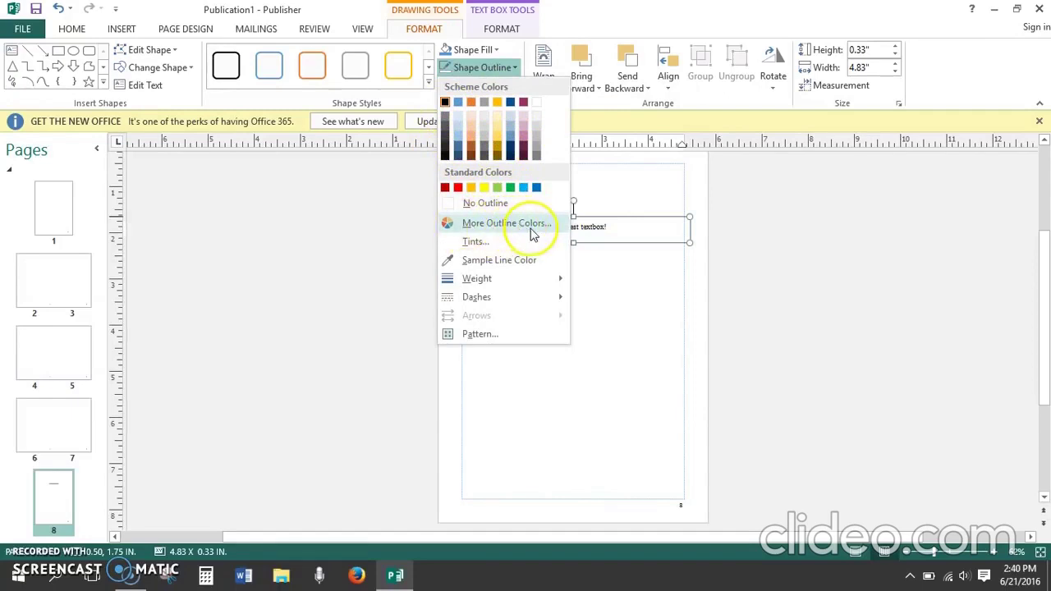
click(537, 187)
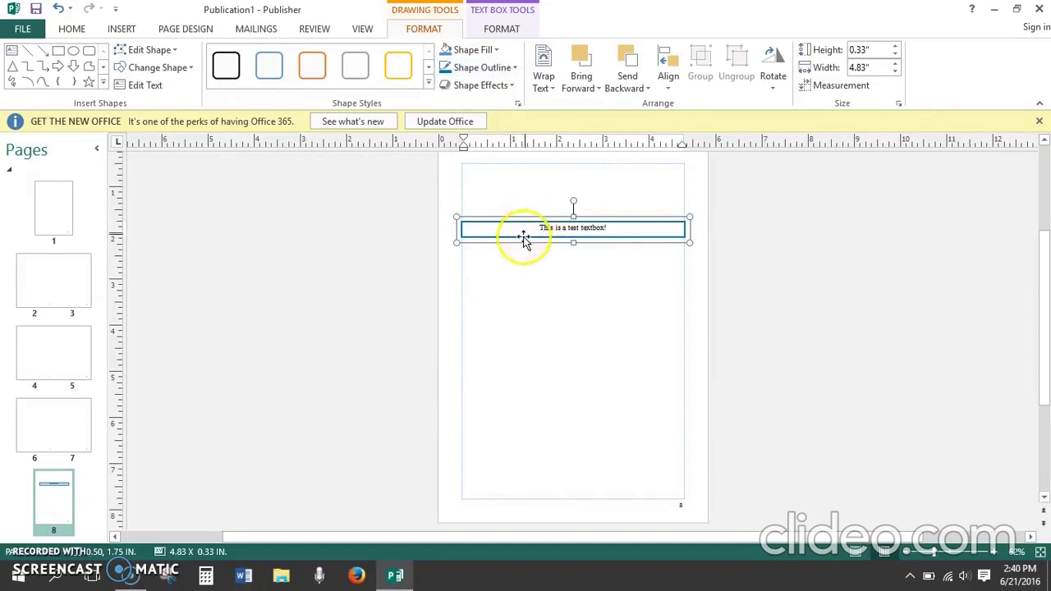
- Set the text box outline's weight to 2¼ pt and its line style to dashed
click(485, 72)
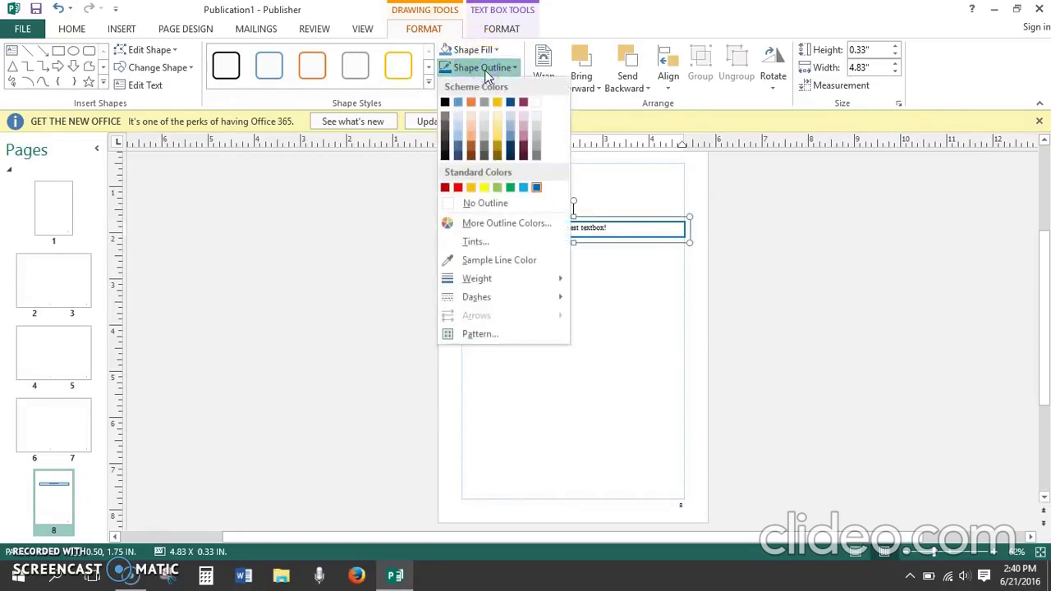
click(511, 281)
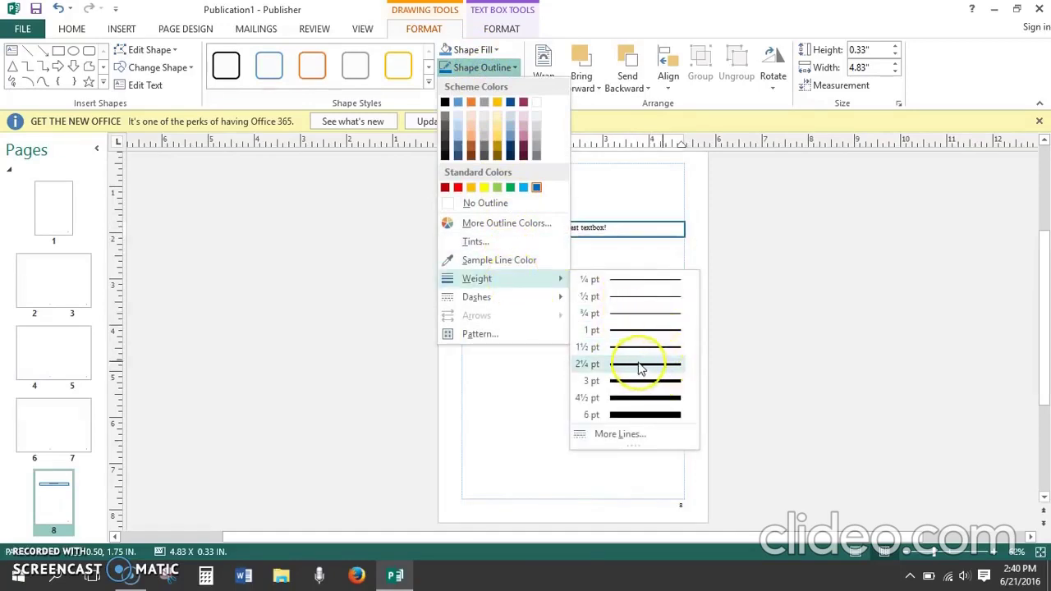
click(641, 367)
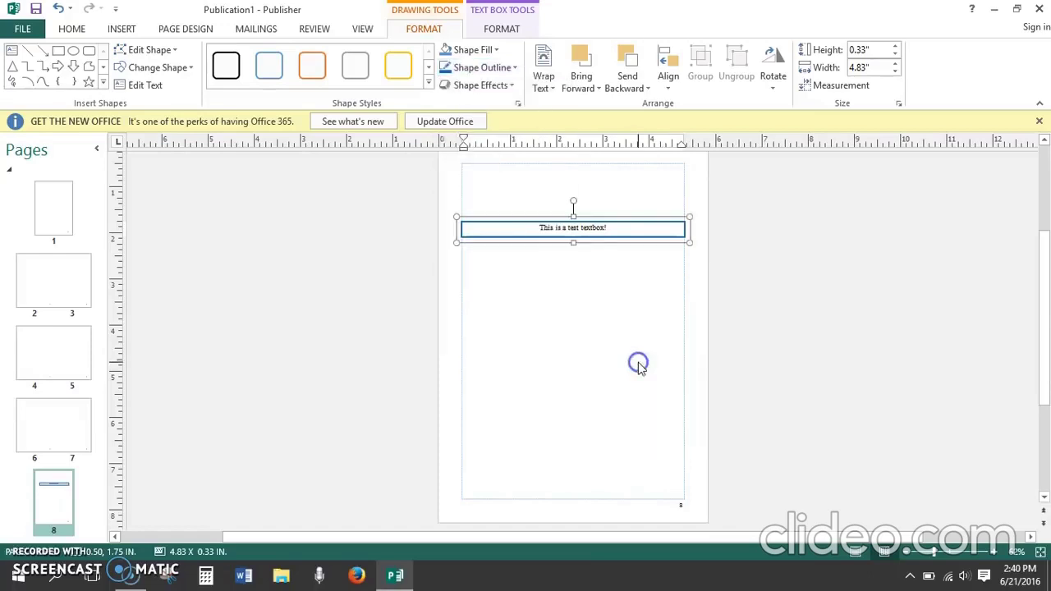
click(509, 68)
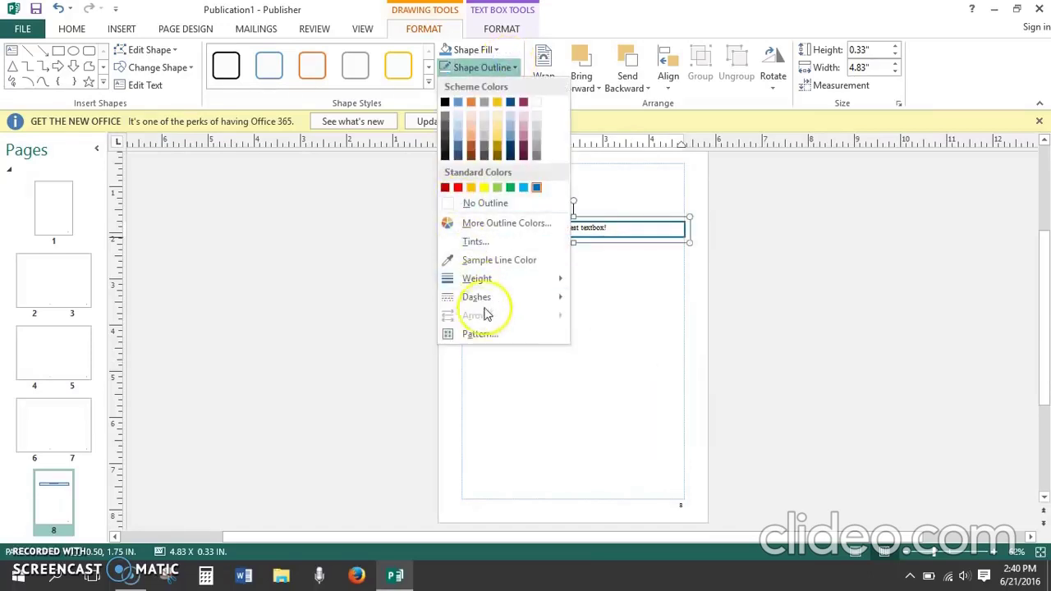
mouse_move(488, 299)
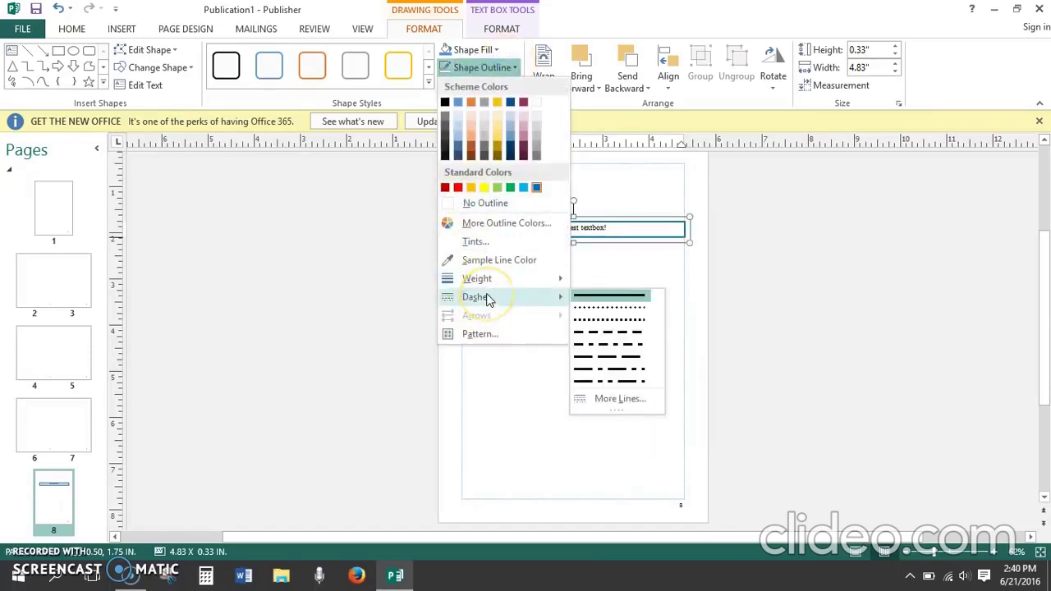
click(613, 332)
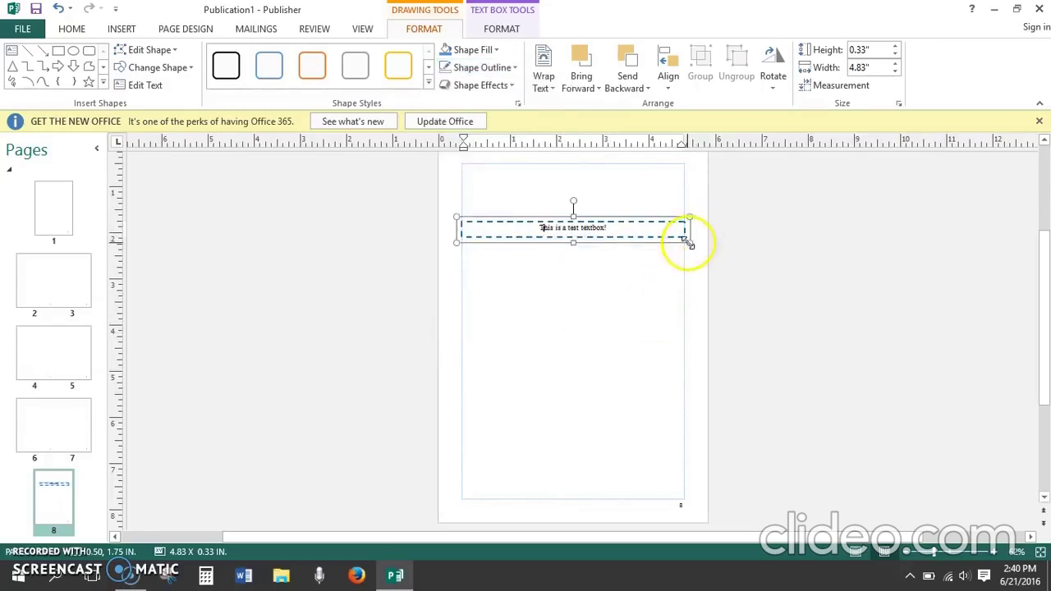
- Narrow the dashed text box to about 2 in wide and move it up to the page's horizontal centre
drag(684, 239, 609, 240)
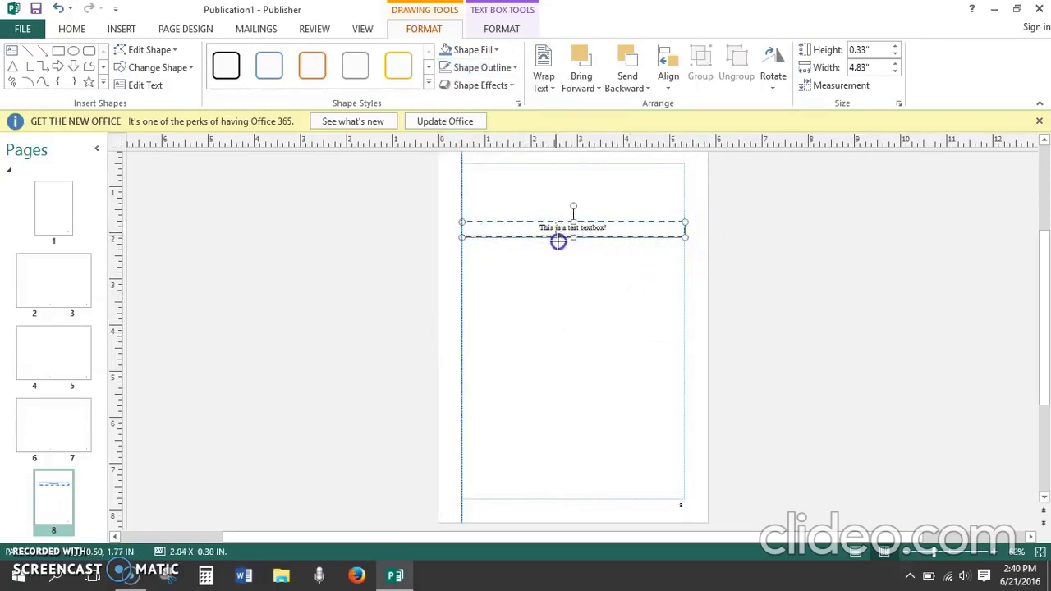
drag(558, 241, 590, 192)
click(569, 263)
- Insert a 3x3 table on the spread of pages 2 and 3
click(20, 282)
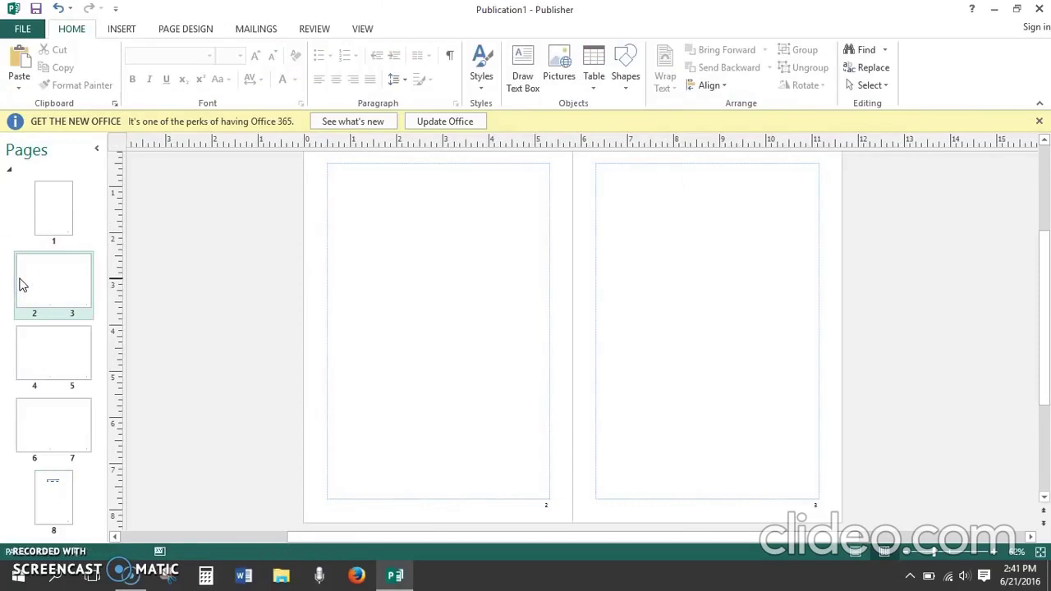
click(292, 352)
click(482, 290)
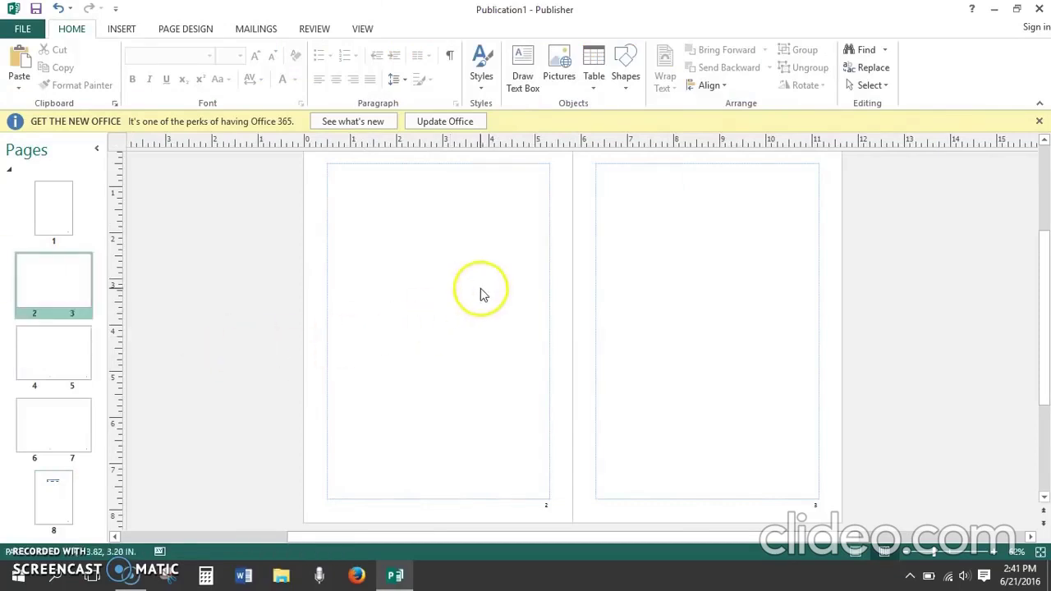
click(602, 86)
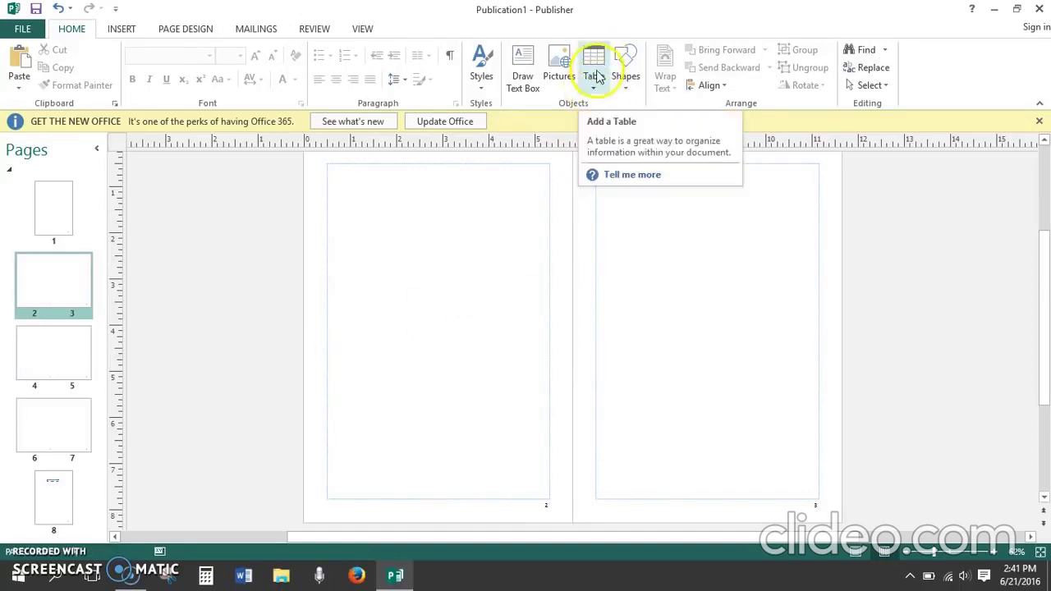
click(598, 76)
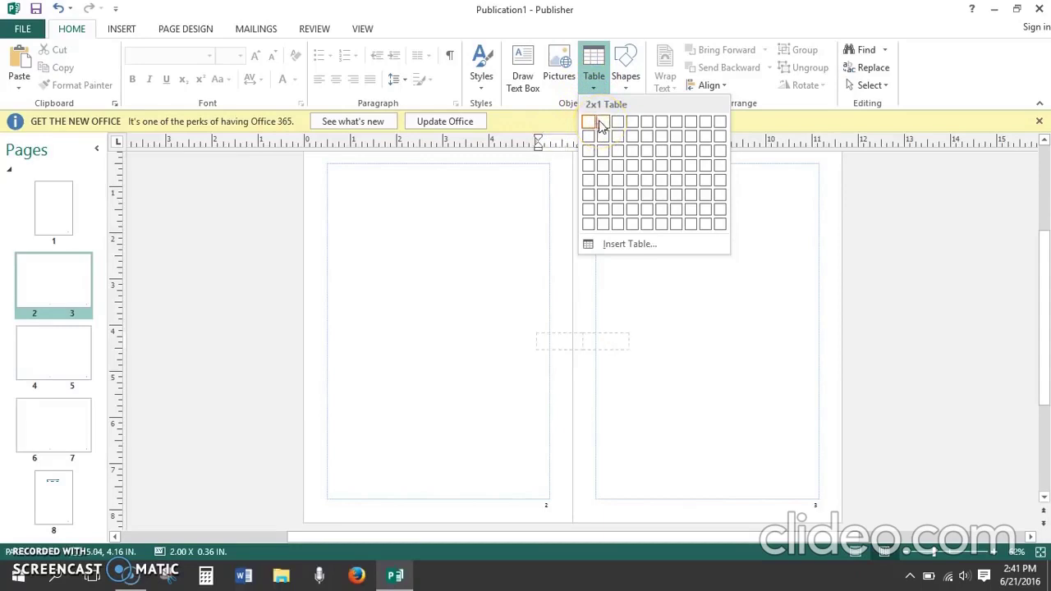
drag(621, 127, 621, 156)
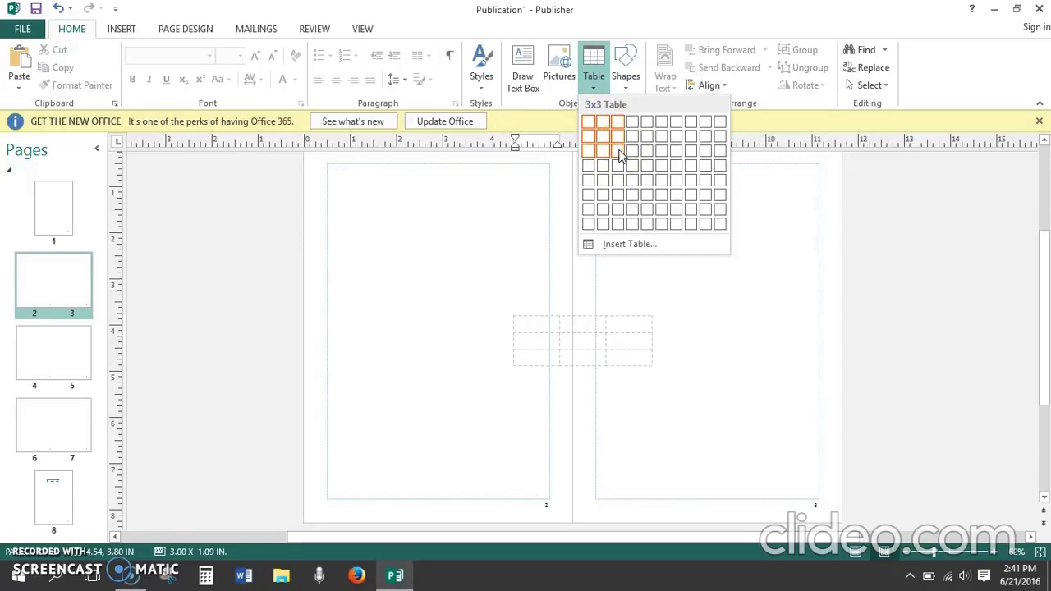
click(622, 156)
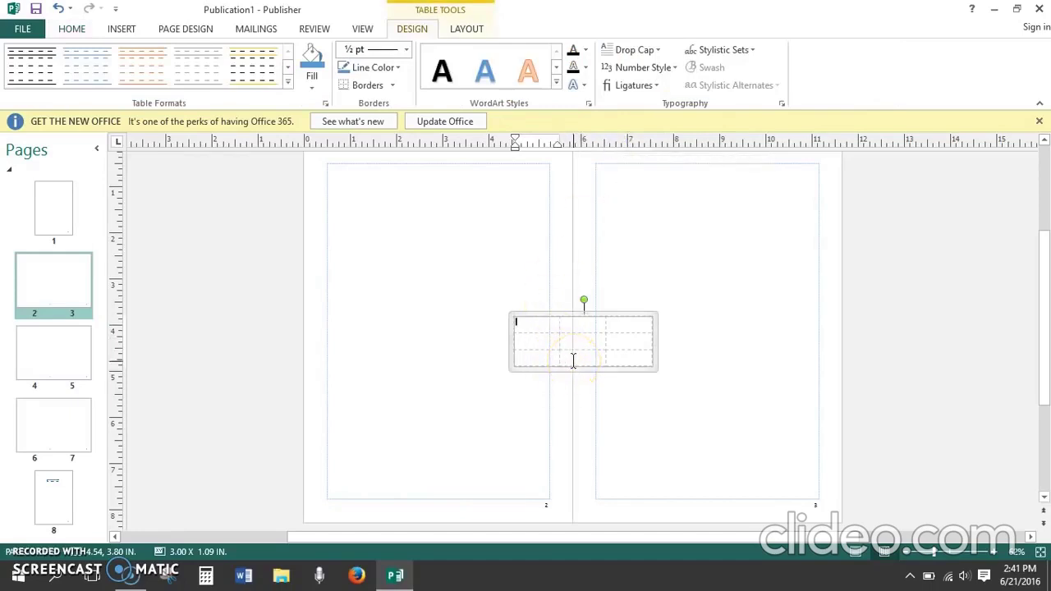
- Set the table's border line color to orange and weight to 1 pt, applying a bottom border to the first cell
click(398, 69)
click(373, 117)
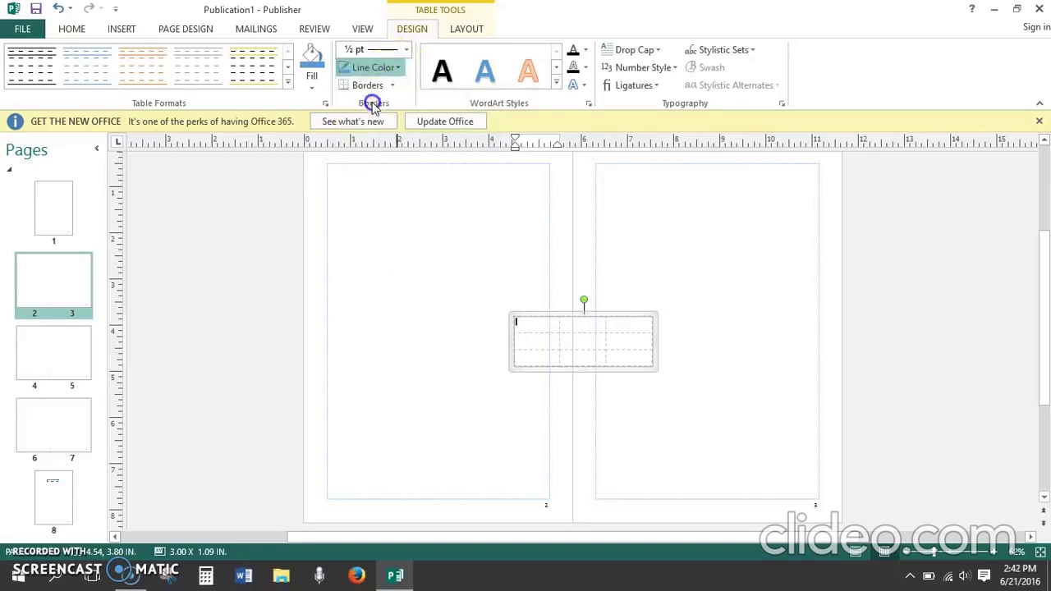
click(370, 87)
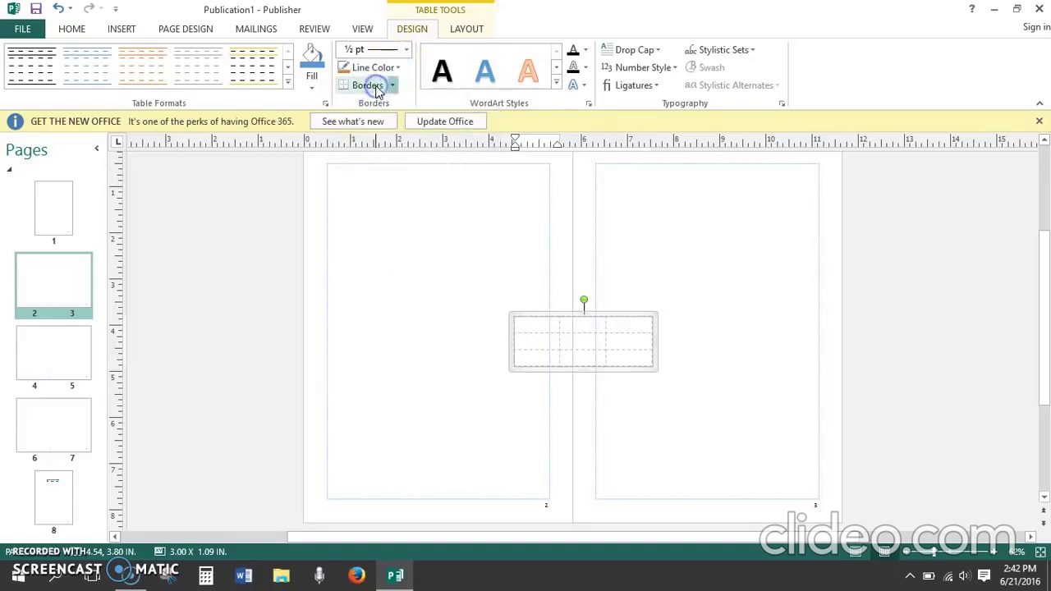
click(406, 49)
click(383, 129)
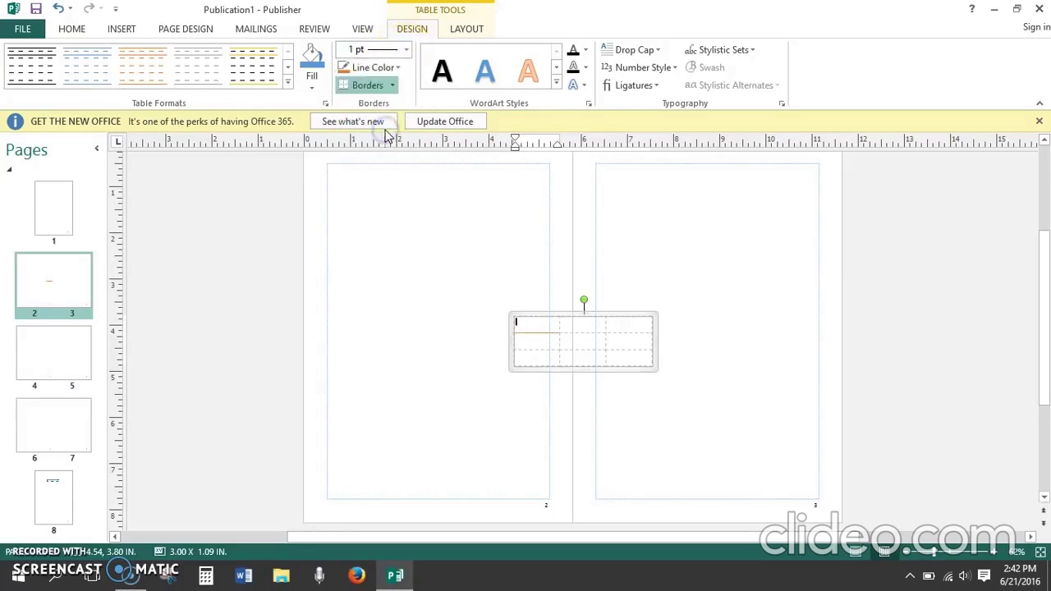
- Select all the table's cells and apply all borders to them
drag(542, 324, 644, 367)
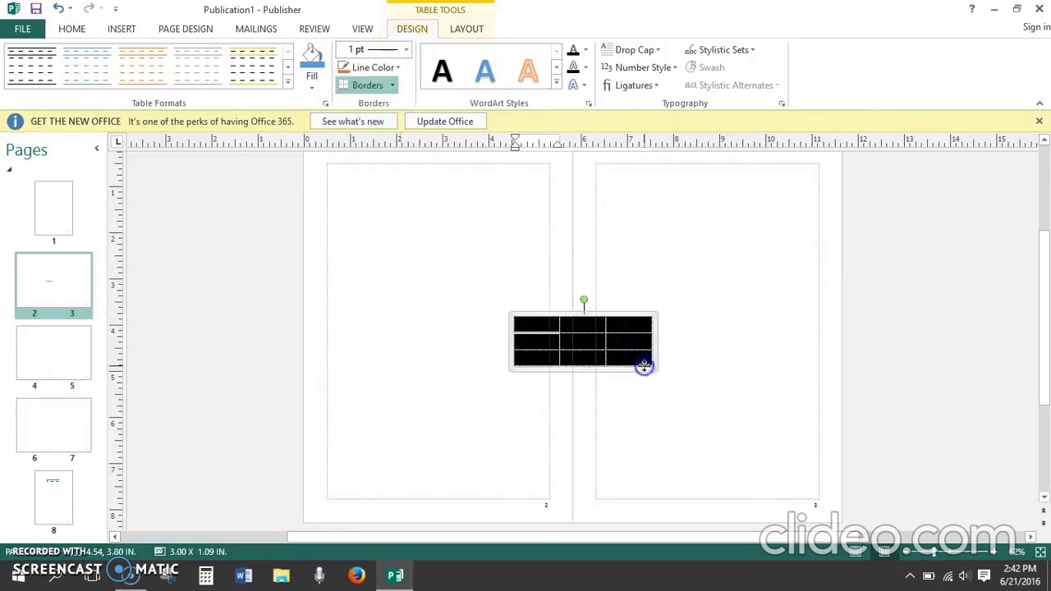
click(393, 86)
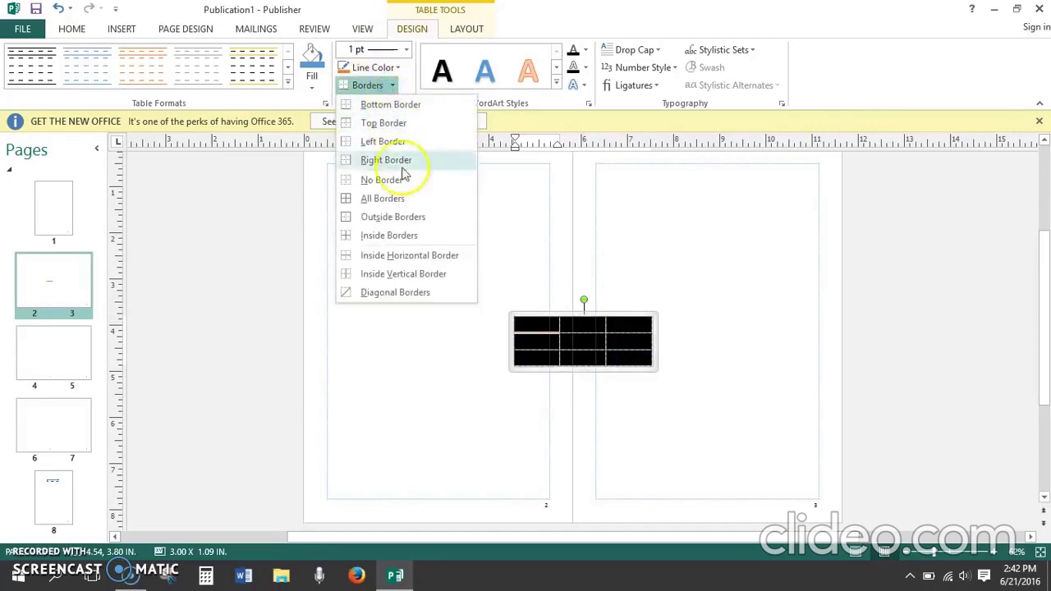
click(402, 217)
click(392, 86)
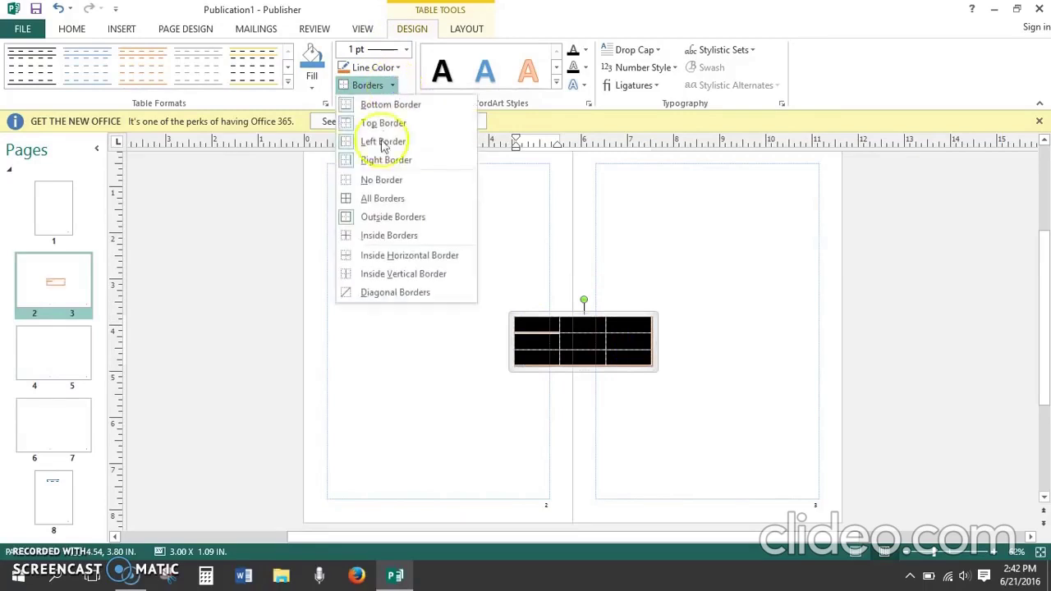
click(384, 198)
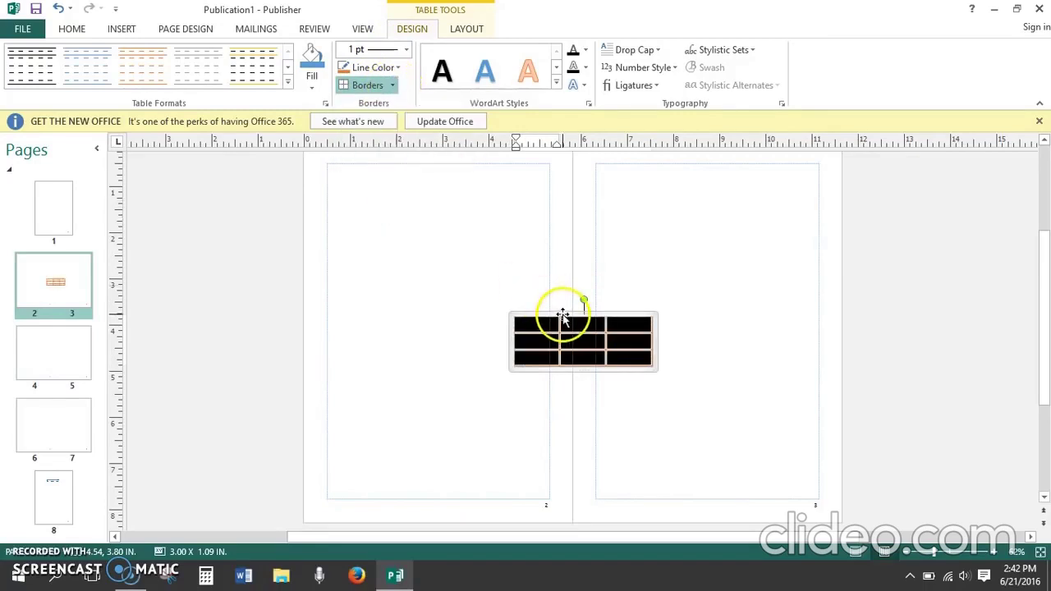
- Move the table to the upper part of page 2, about 1.19 in across and 1.71 in down, and deselect it
click(562, 315)
drag(562, 314, 406, 220)
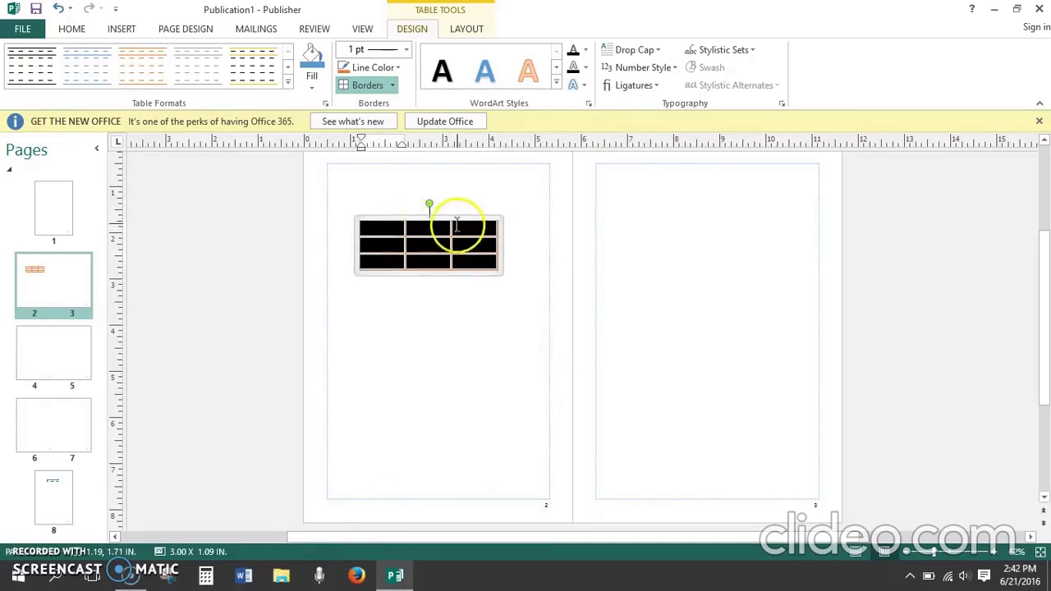
click(449, 254)
drag(449, 254, 446, 219)
click(449, 219)
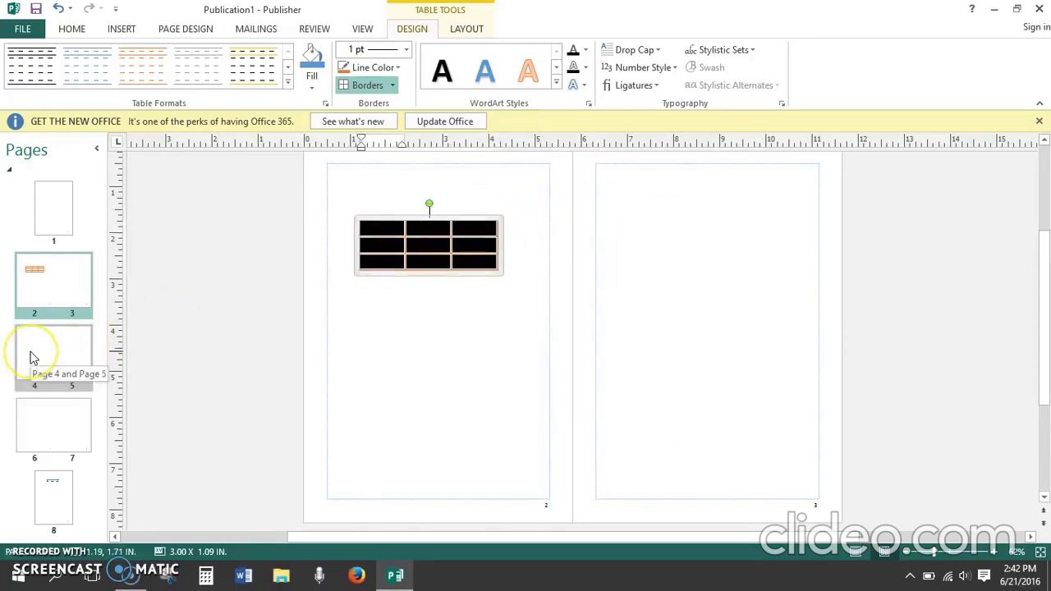
click(455, 342)
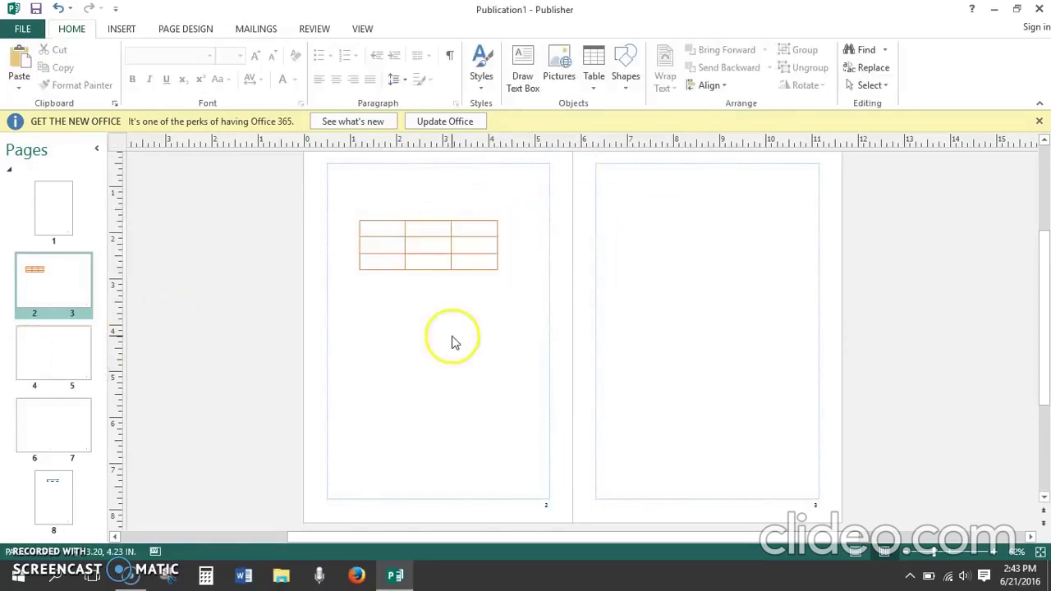
- Save the publication to the Desktop as a Publisher file named TestBooklet
click(37, 35)
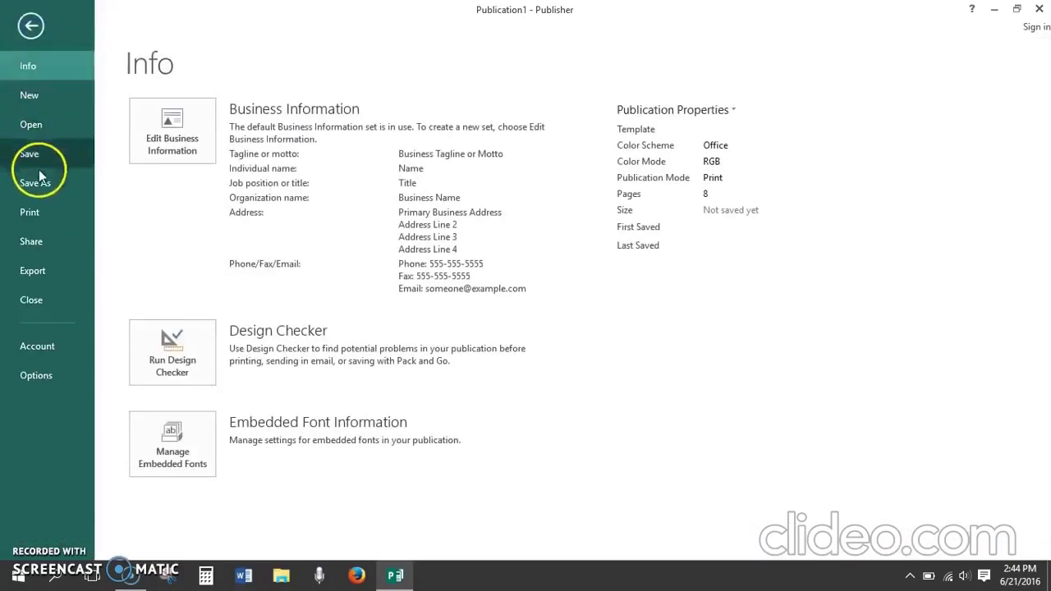
click(41, 182)
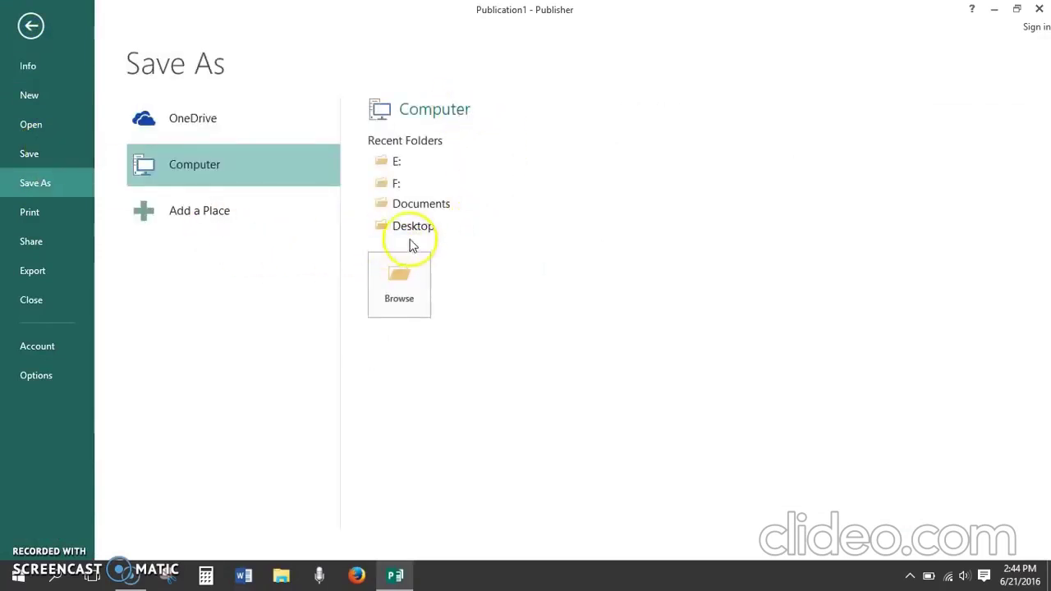
click(427, 226)
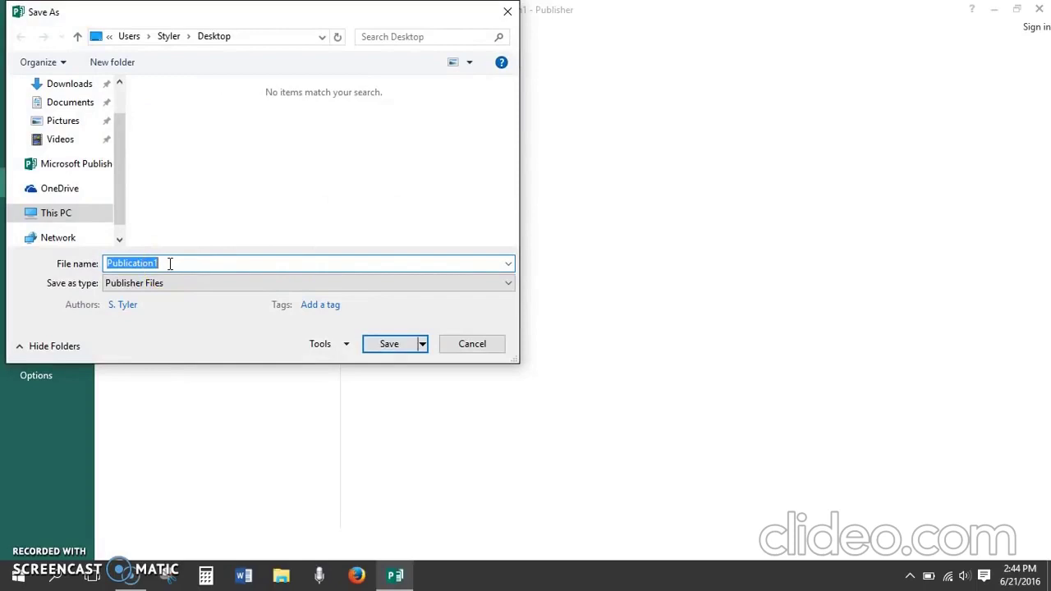
text(TestBooklet)
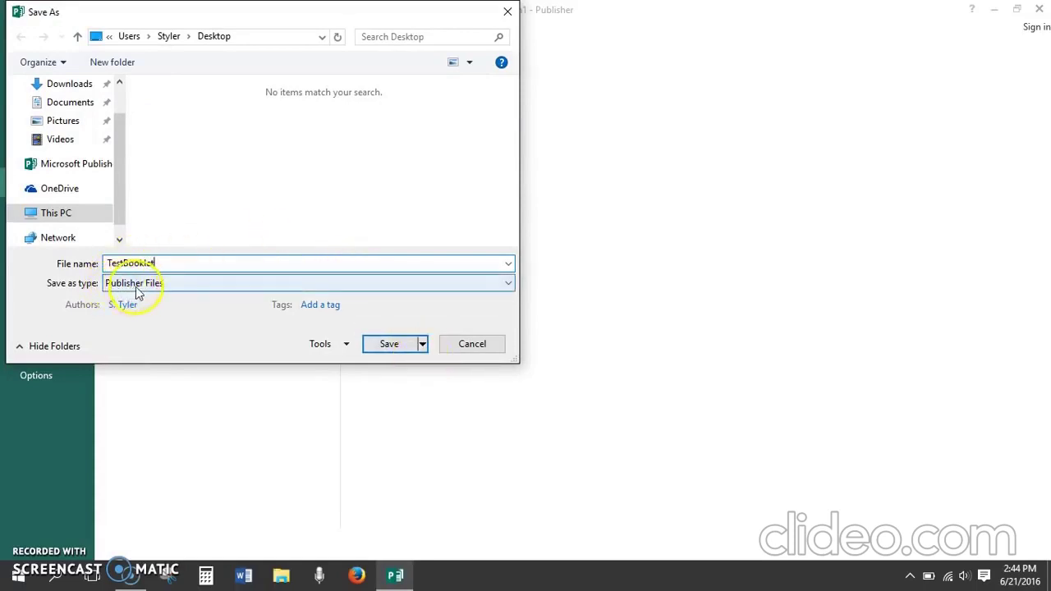
click(401, 346)
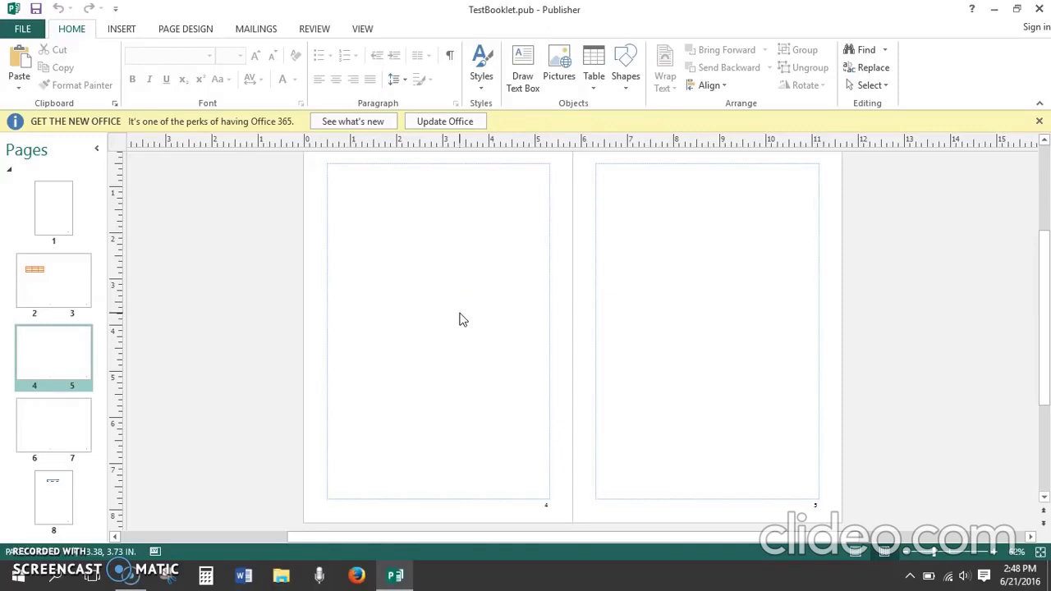
- Insert the picture "vintage traveling library" from the Downloads folder on the spread of pages 4 and 5
click(557, 60)
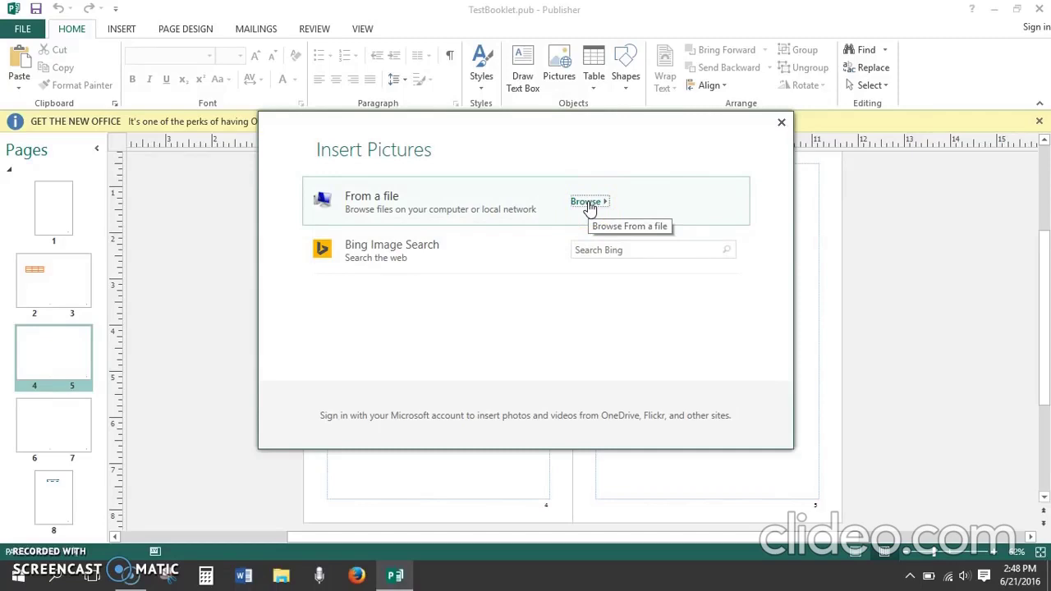
click(588, 204)
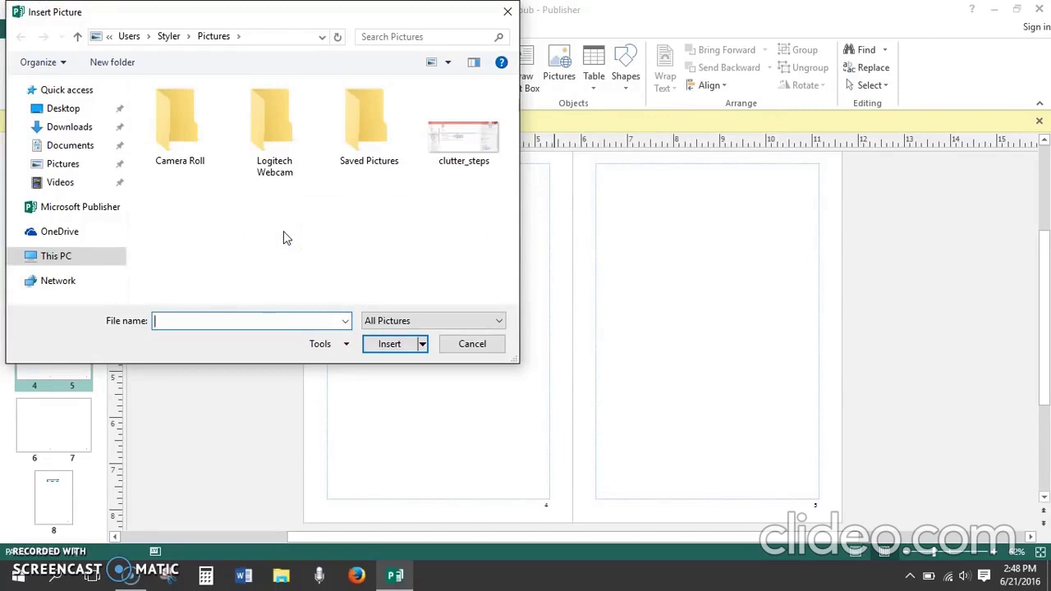
click(70, 128)
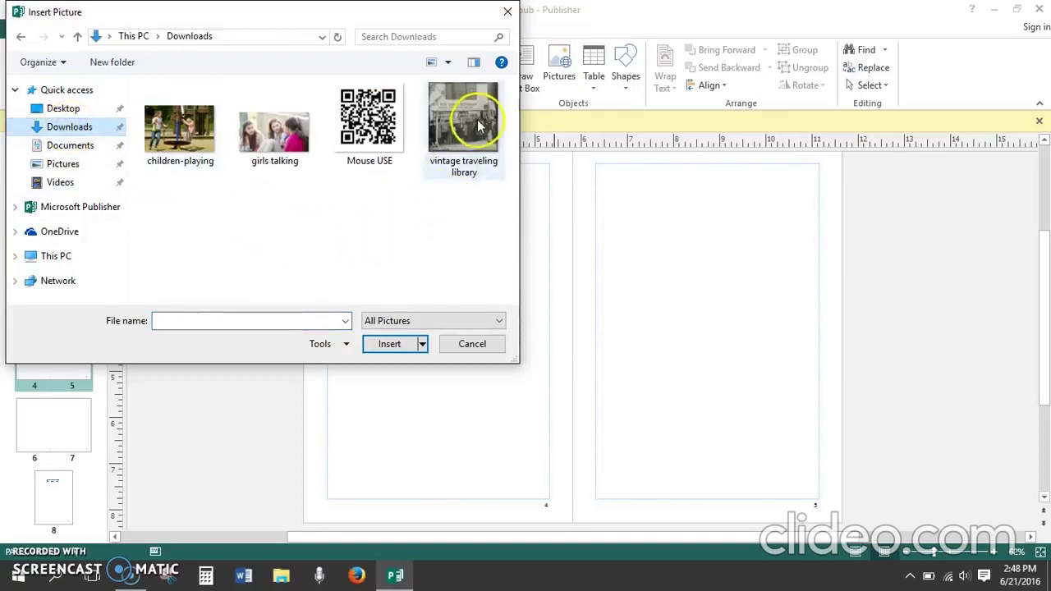
click(463, 156)
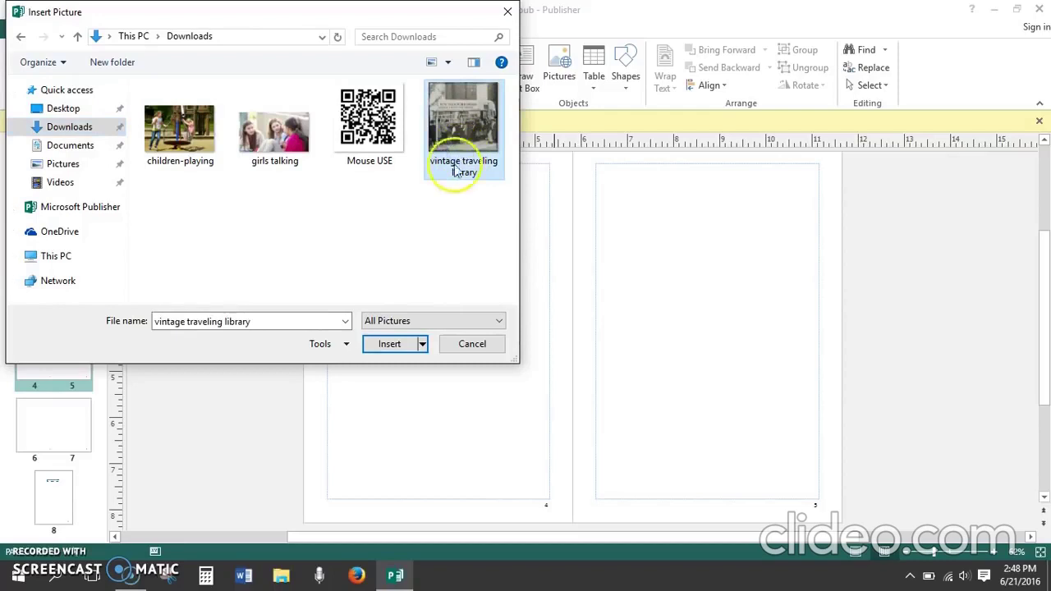
click(398, 348)
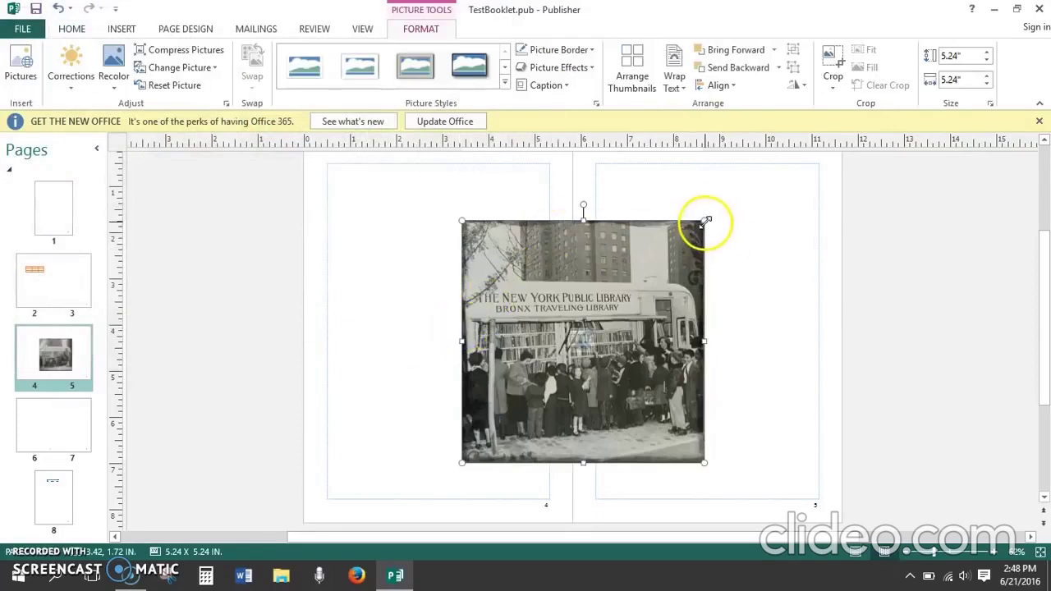
- Shrink the picture to about 4.53 x 4.53 in and move it to the upper part of page 4
drag(707, 220, 669, 271)
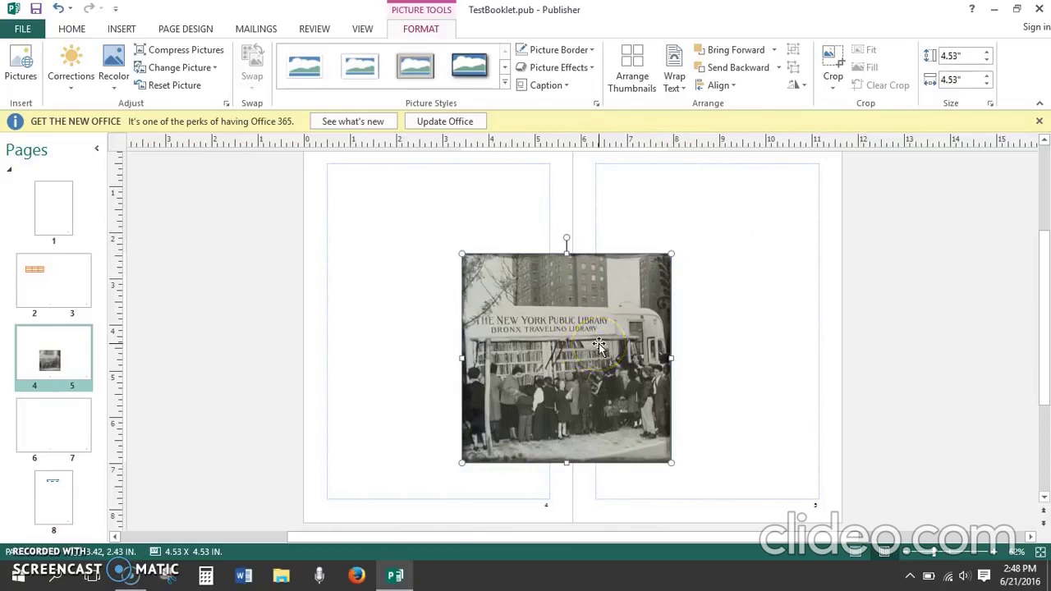
drag(599, 345, 473, 270)
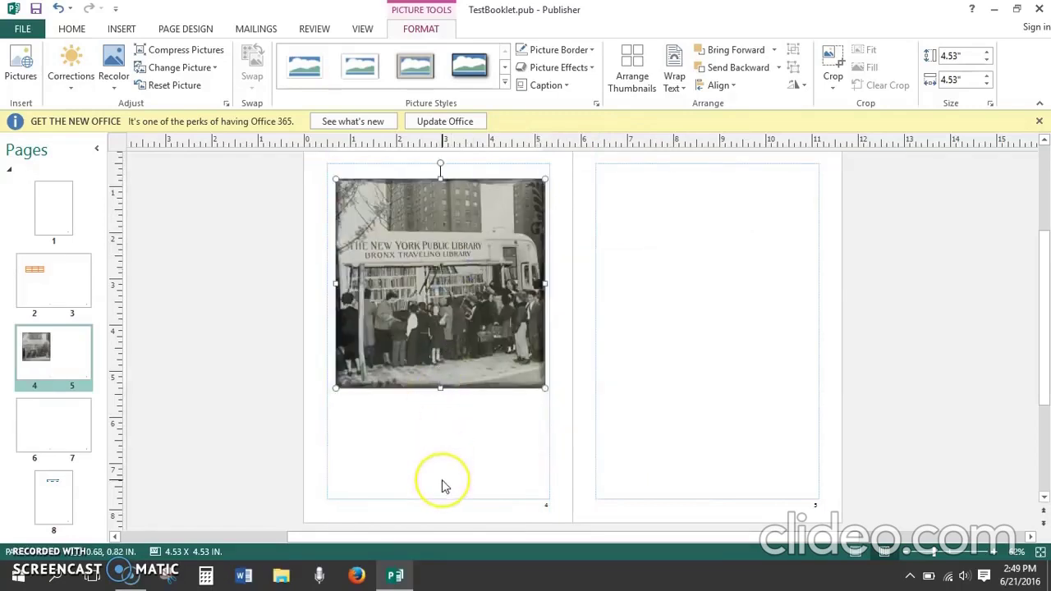
click(441, 428)
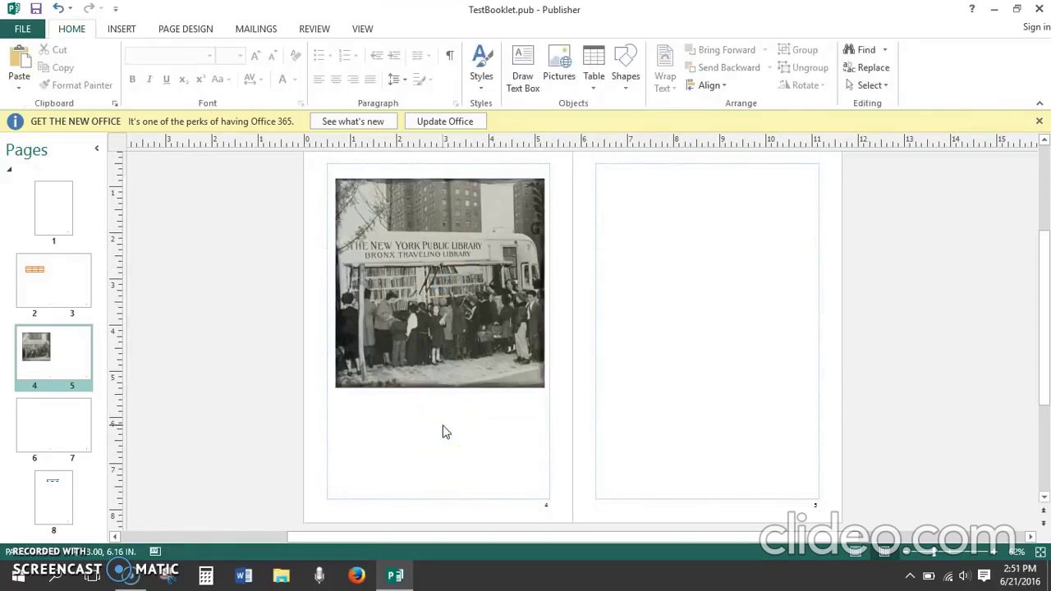
- Crop the picture's upper part and a thin strip of its lower edge, to about 4.41 x 3.16 in
click(452, 246)
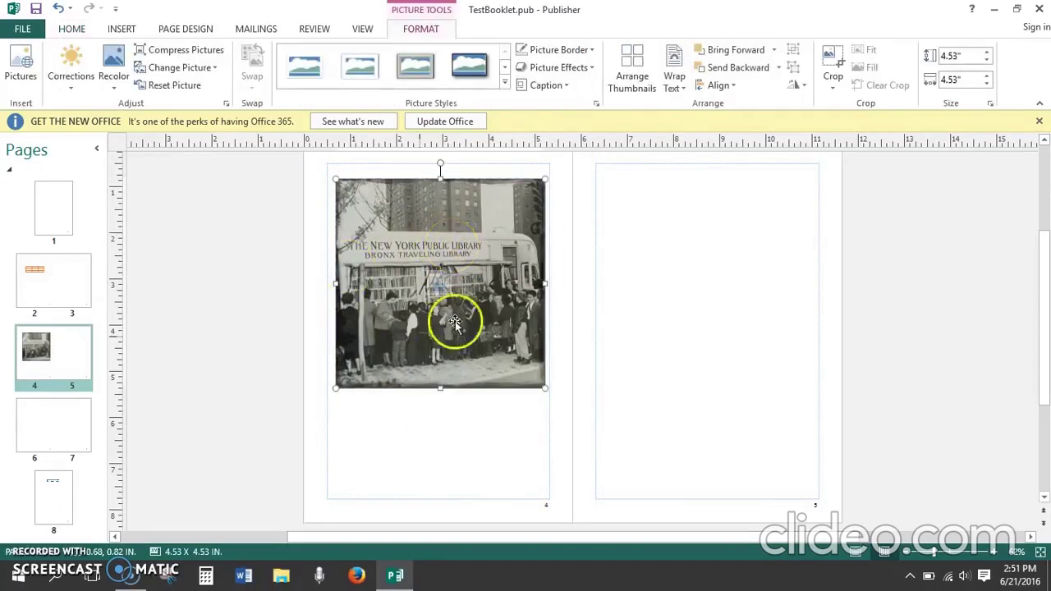
click(547, 177)
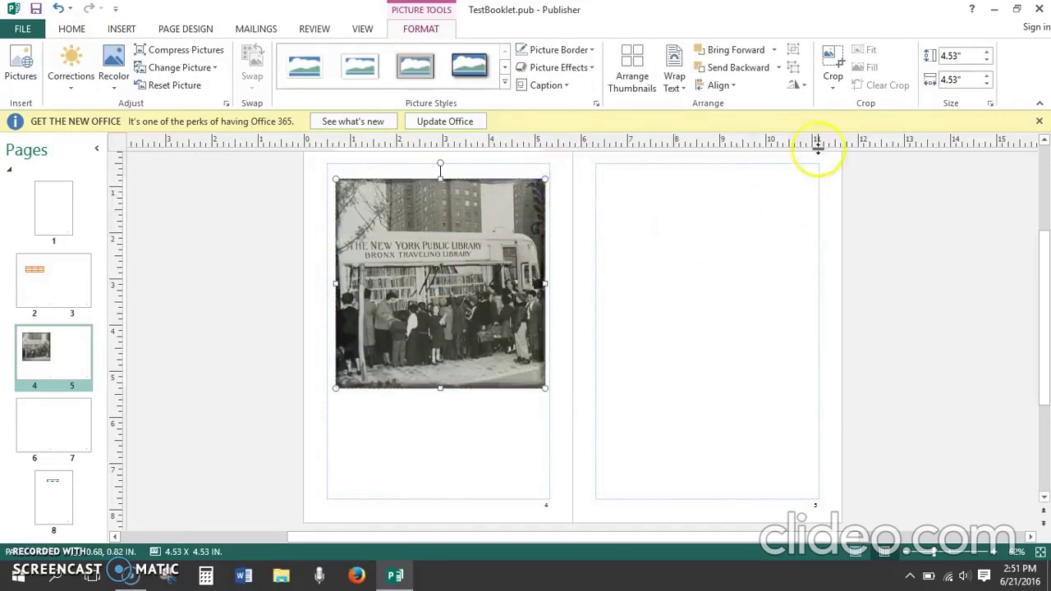
click(832, 57)
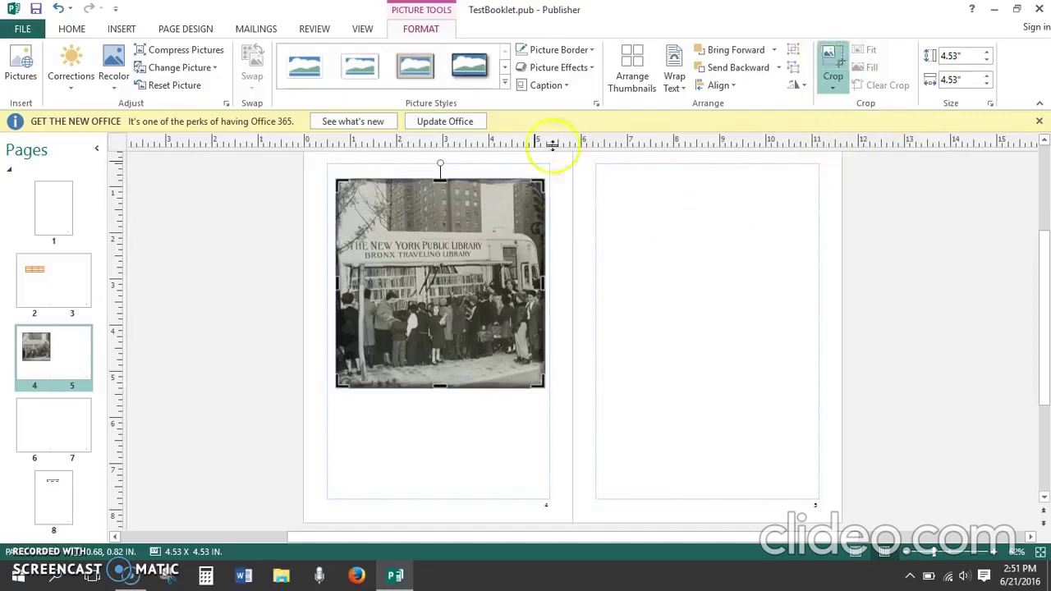
click(535, 183)
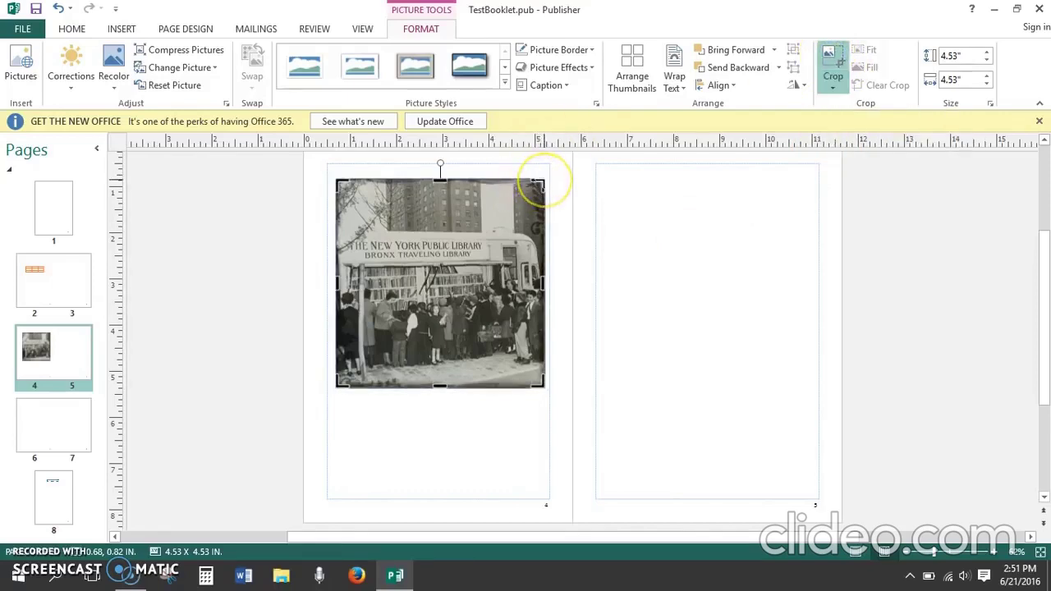
drag(538, 183, 541, 233)
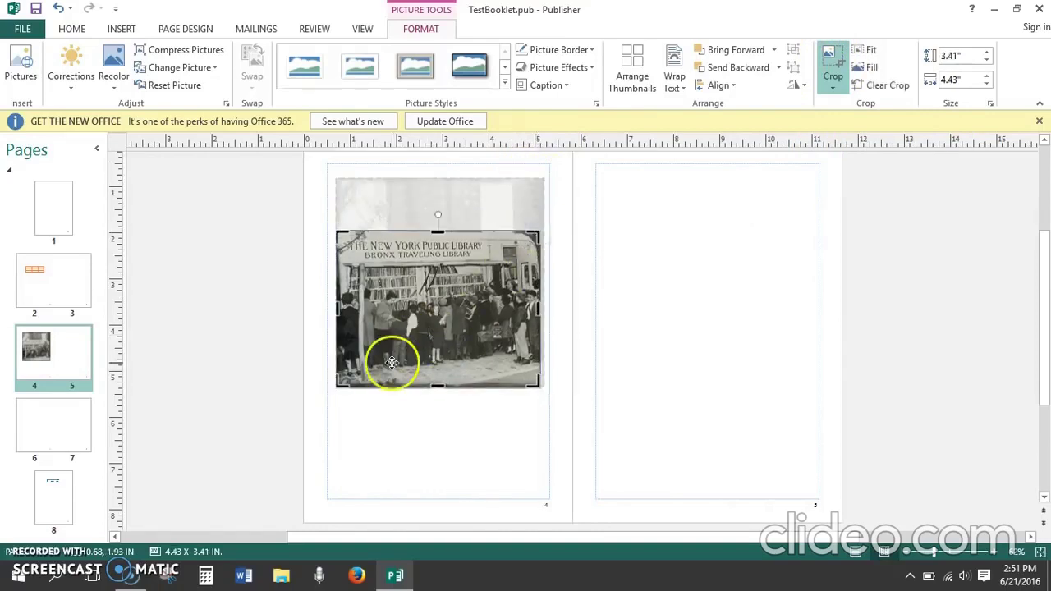
drag(340, 383, 340, 372)
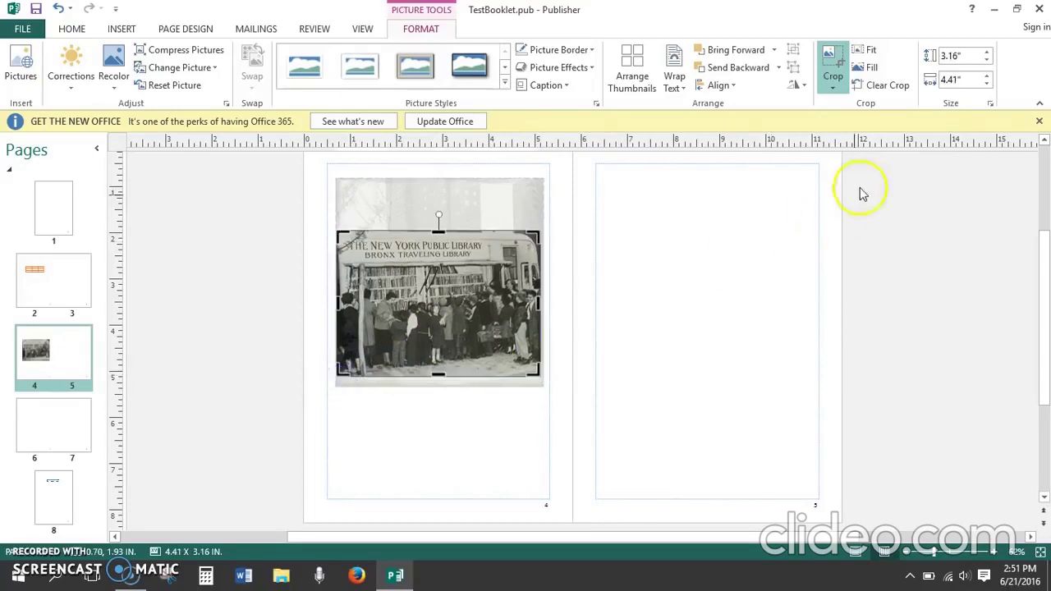
click(834, 55)
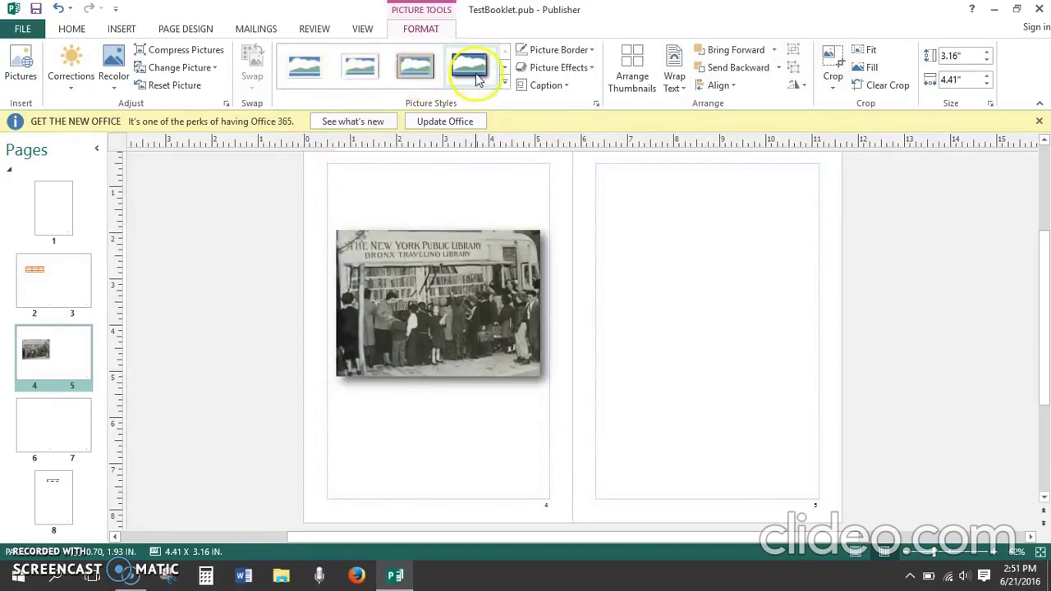
- Apply a white-framed picture style, recolor the picture's border dark gray, and save the publication
click(304, 71)
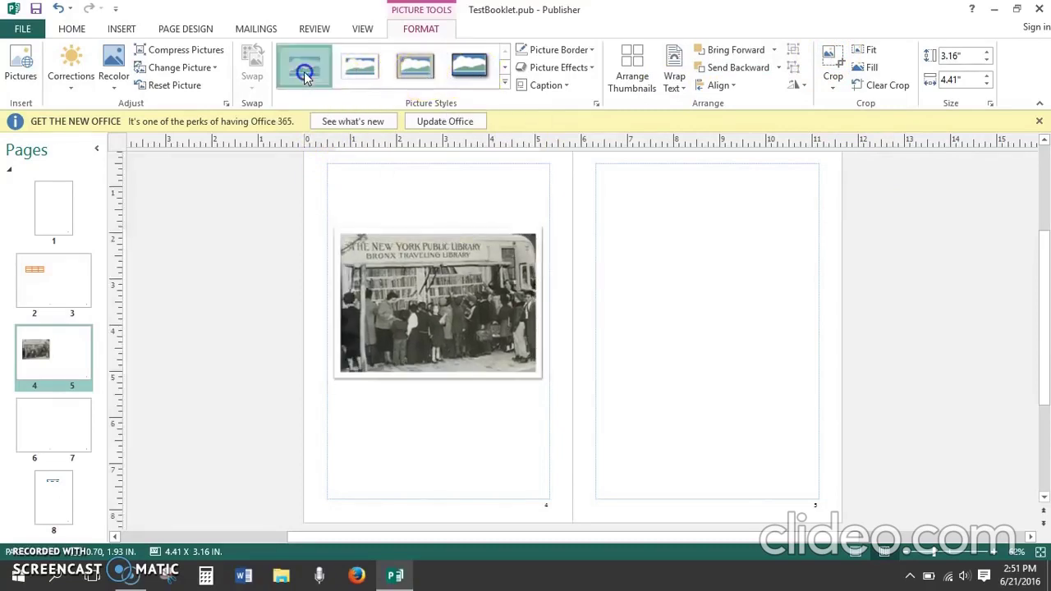
click(593, 52)
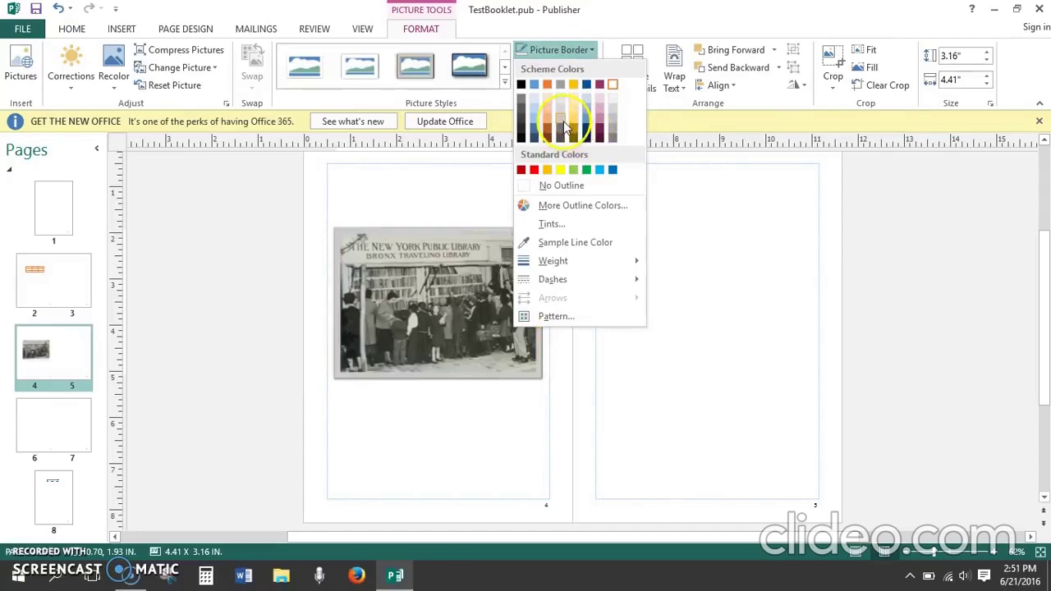
click(564, 130)
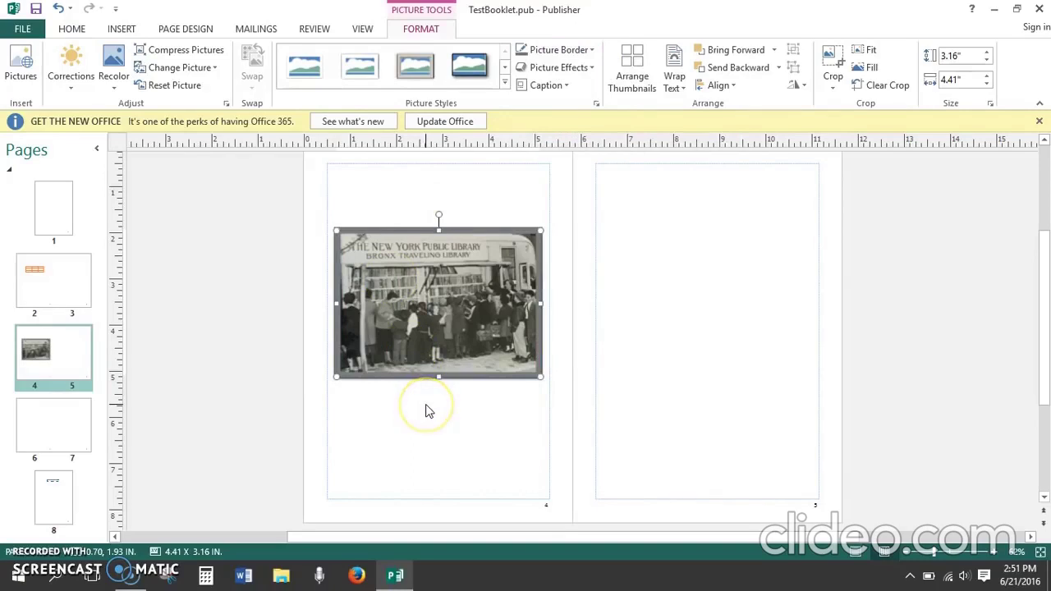
click(242, 318)
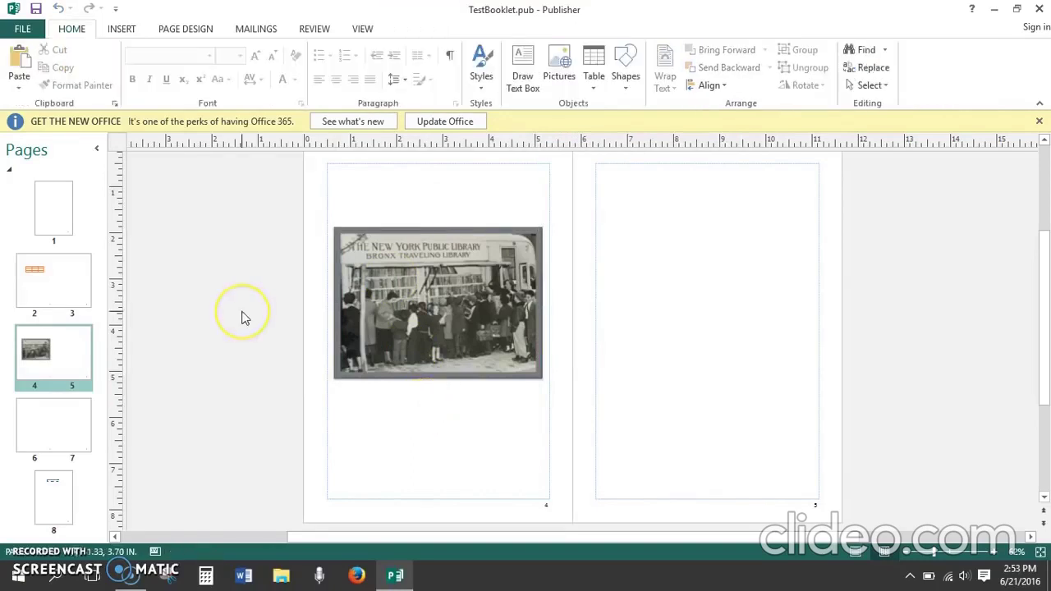
click(36, 10)
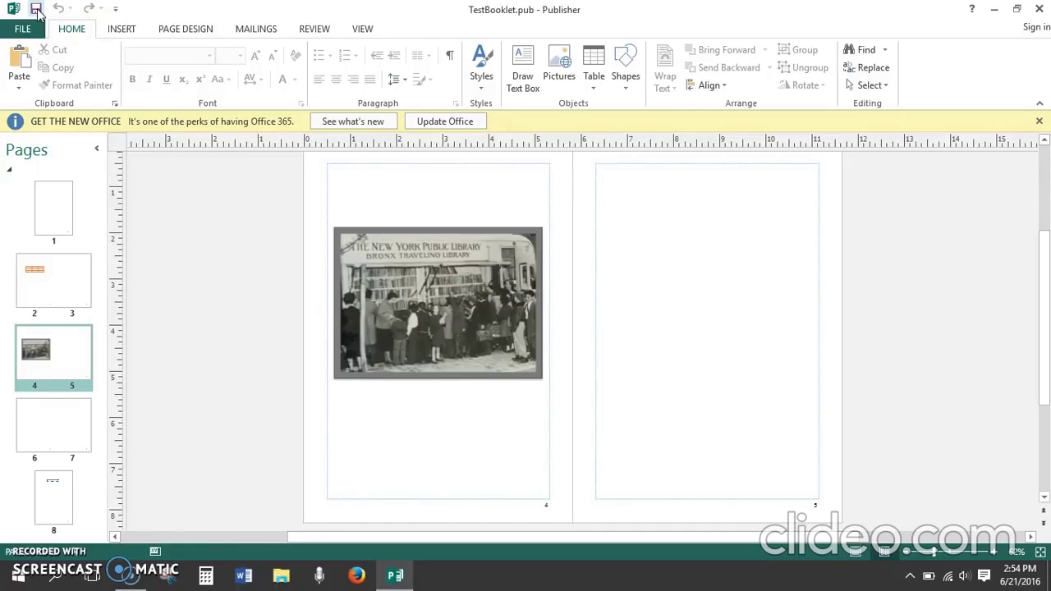
- Start saving a copy of the publication to the Desktop under the file name TestBooklet2
click(27, 32)
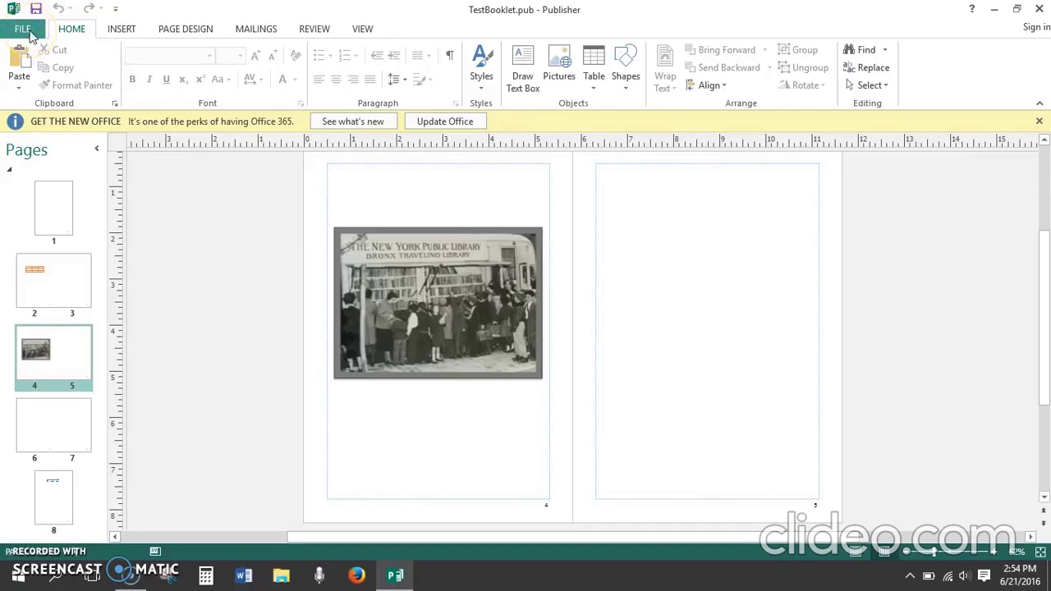
click(22, 31)
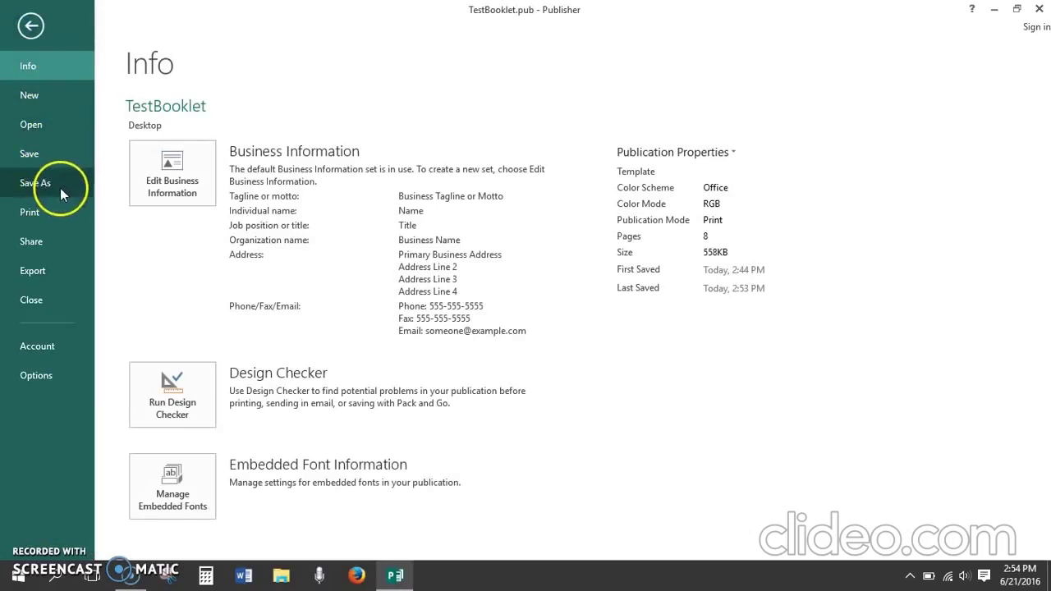
click(69, 188)
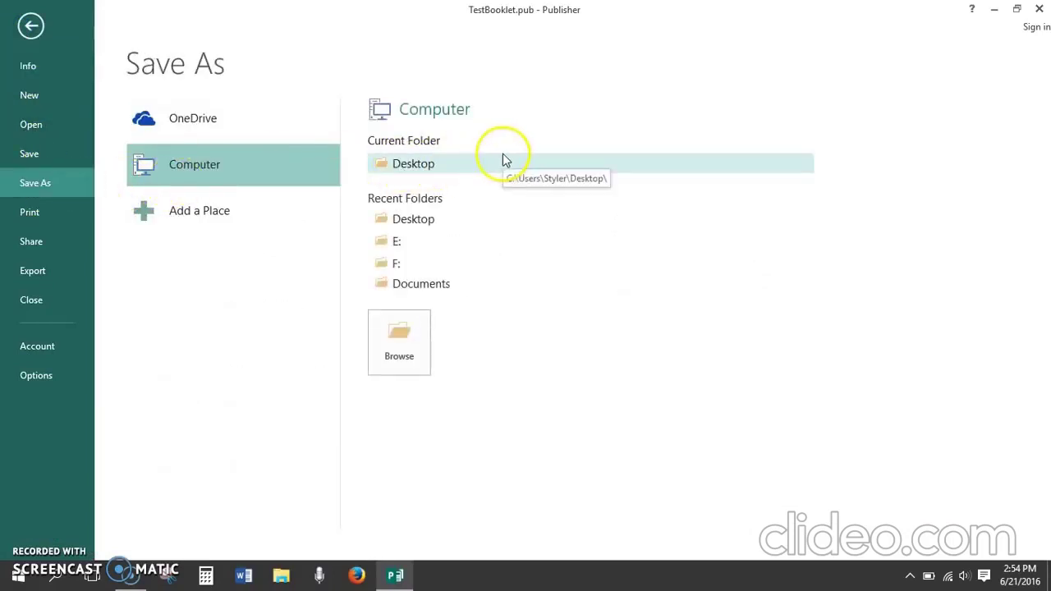
click(450, 167)
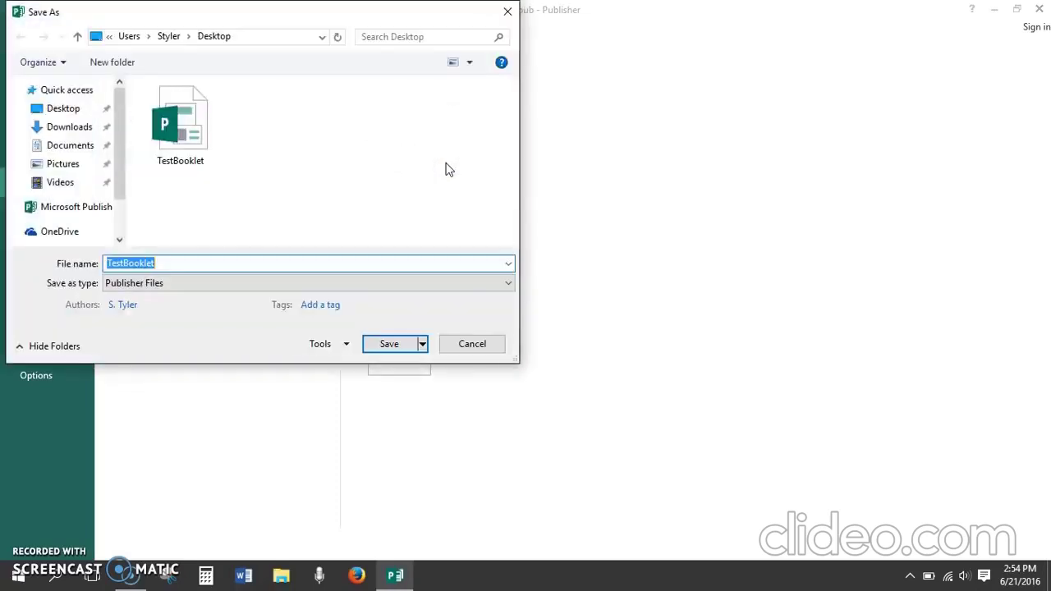
click(164, 262)
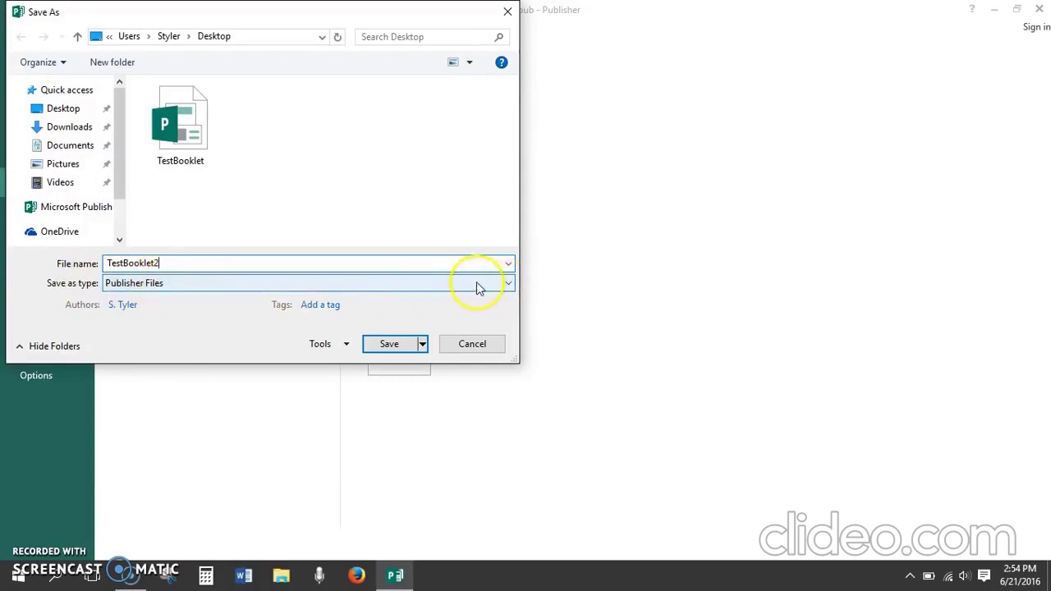
- Save the copy as a PDF with "Open file after publishing" enabled, and look through the pages of the opened PDF
click(444, 284)
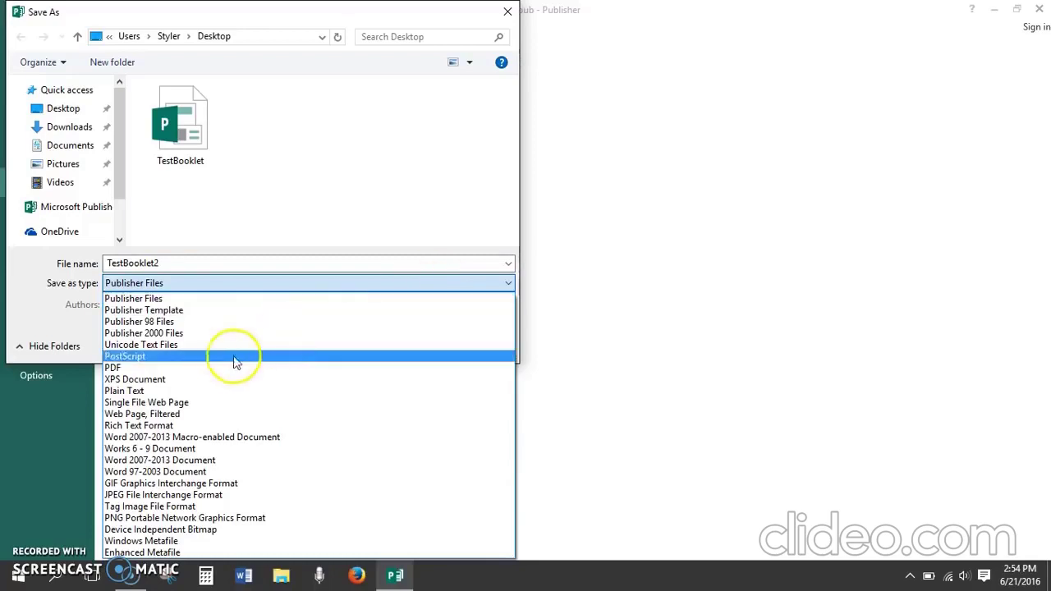
click(134, 368)
click(189, 264)
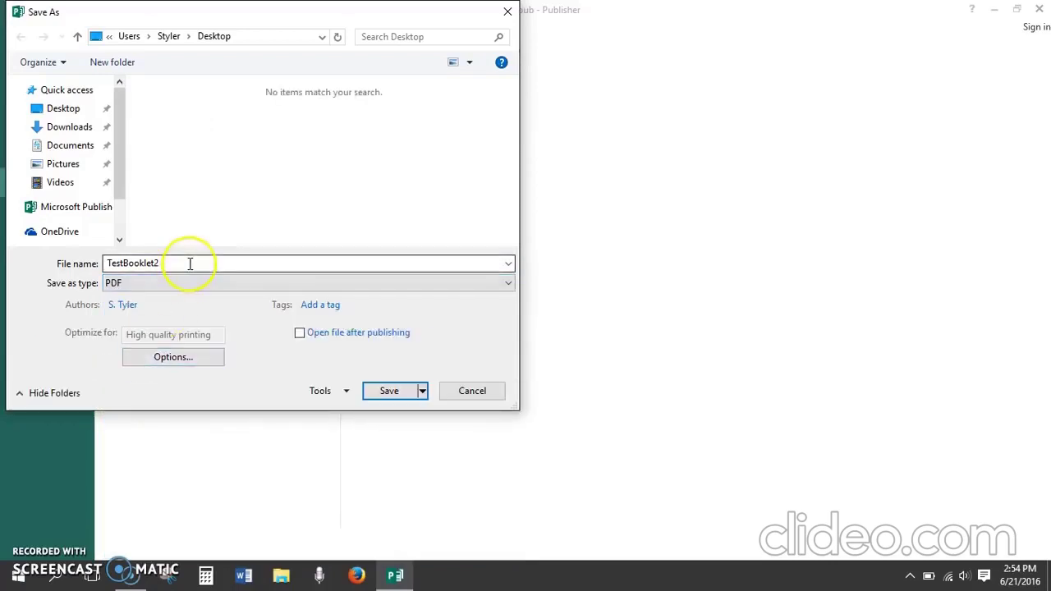
click(301, 336)
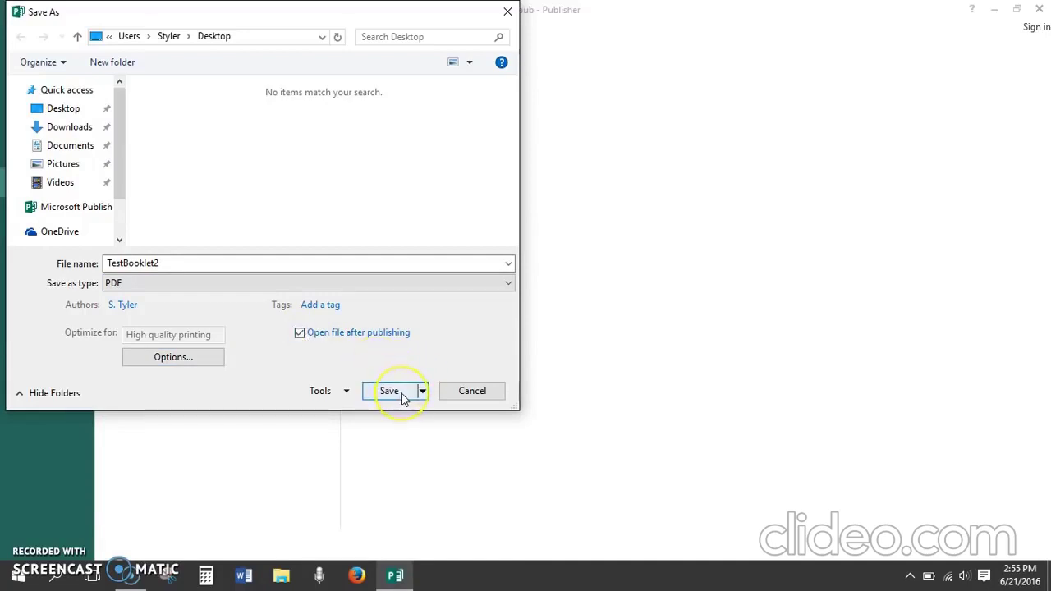
click(401, 392)
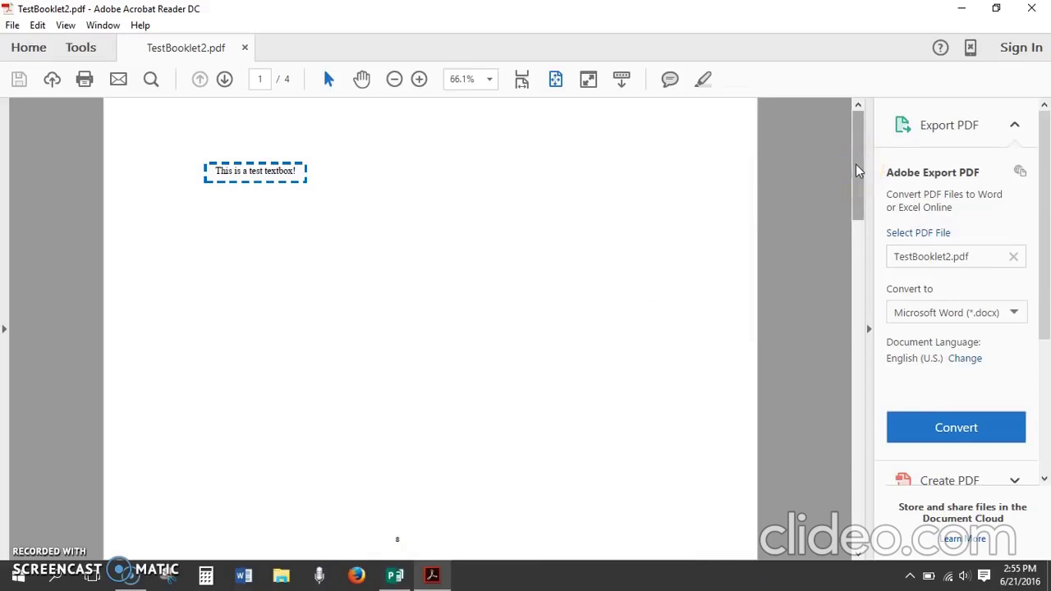
drag(857, 170, 837, 442)
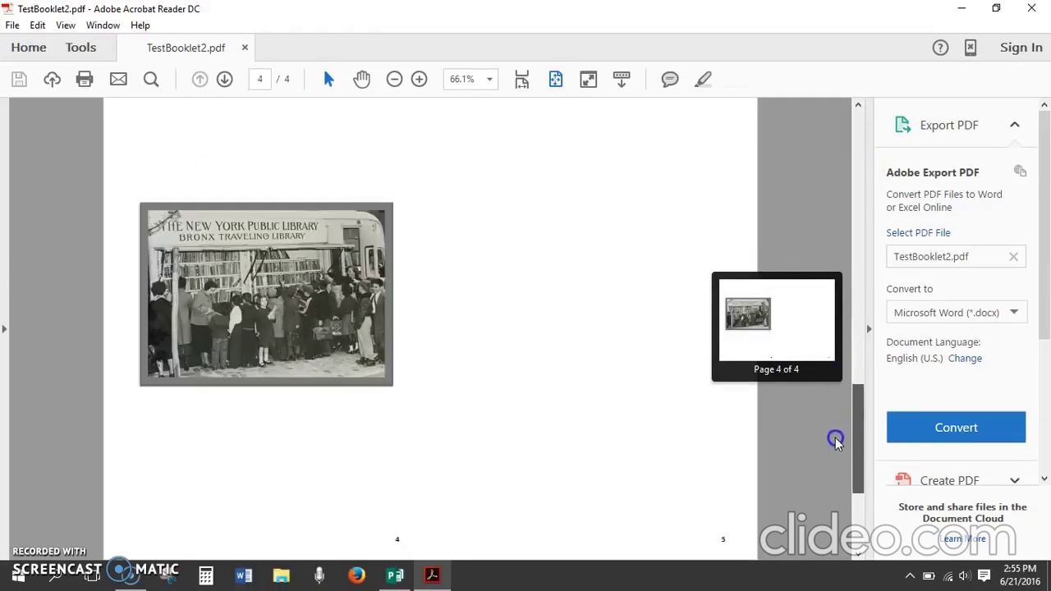
drag(835, 447, 849, 103)
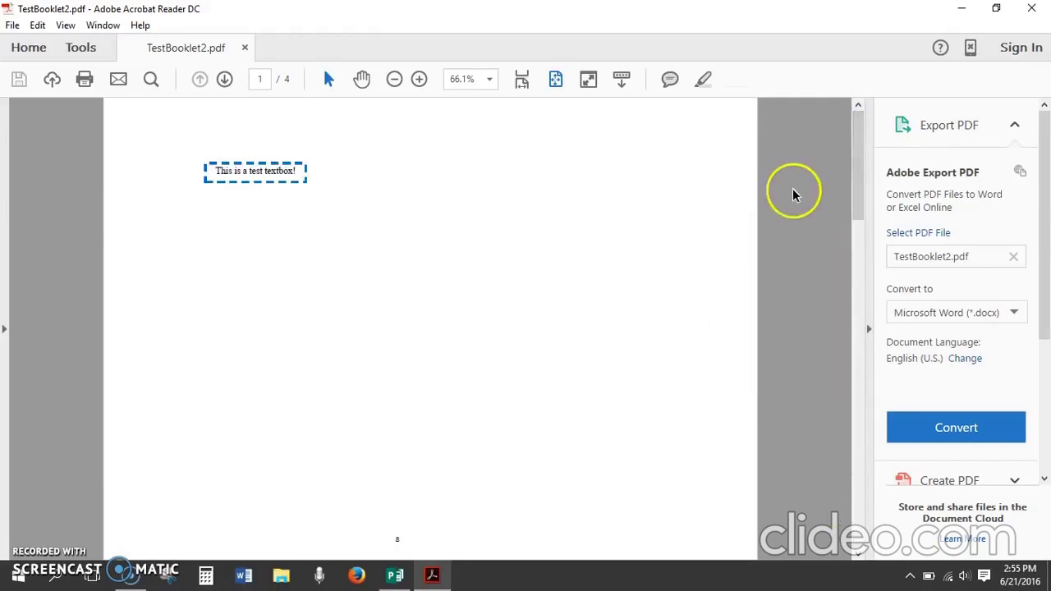